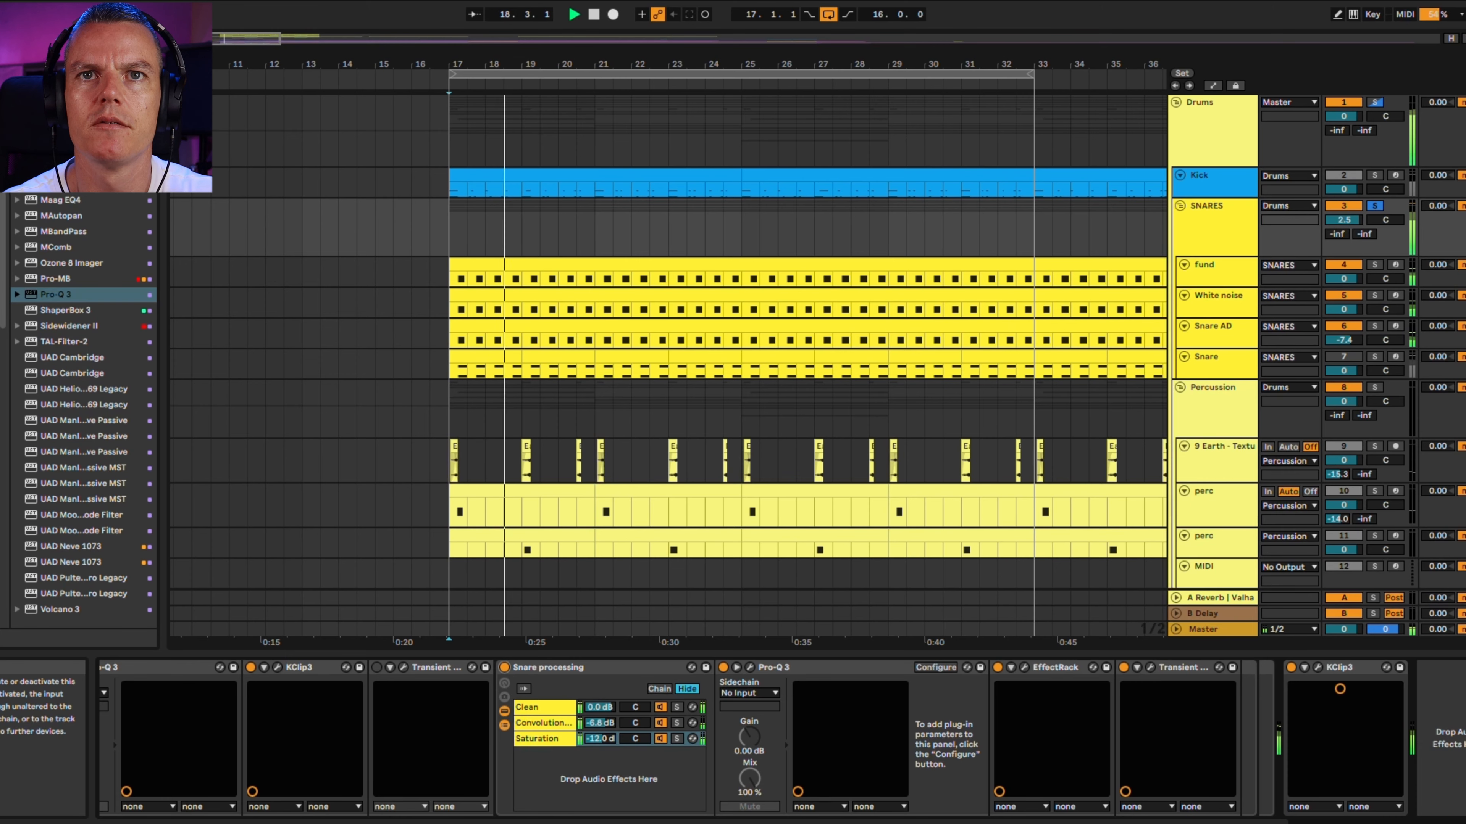
# Solo the Convolution chain in the Snare processing rack and inspect its Pro-Q 3 curve, Gate and sidechained Compressor settings
pyautogui.click(676, 723)
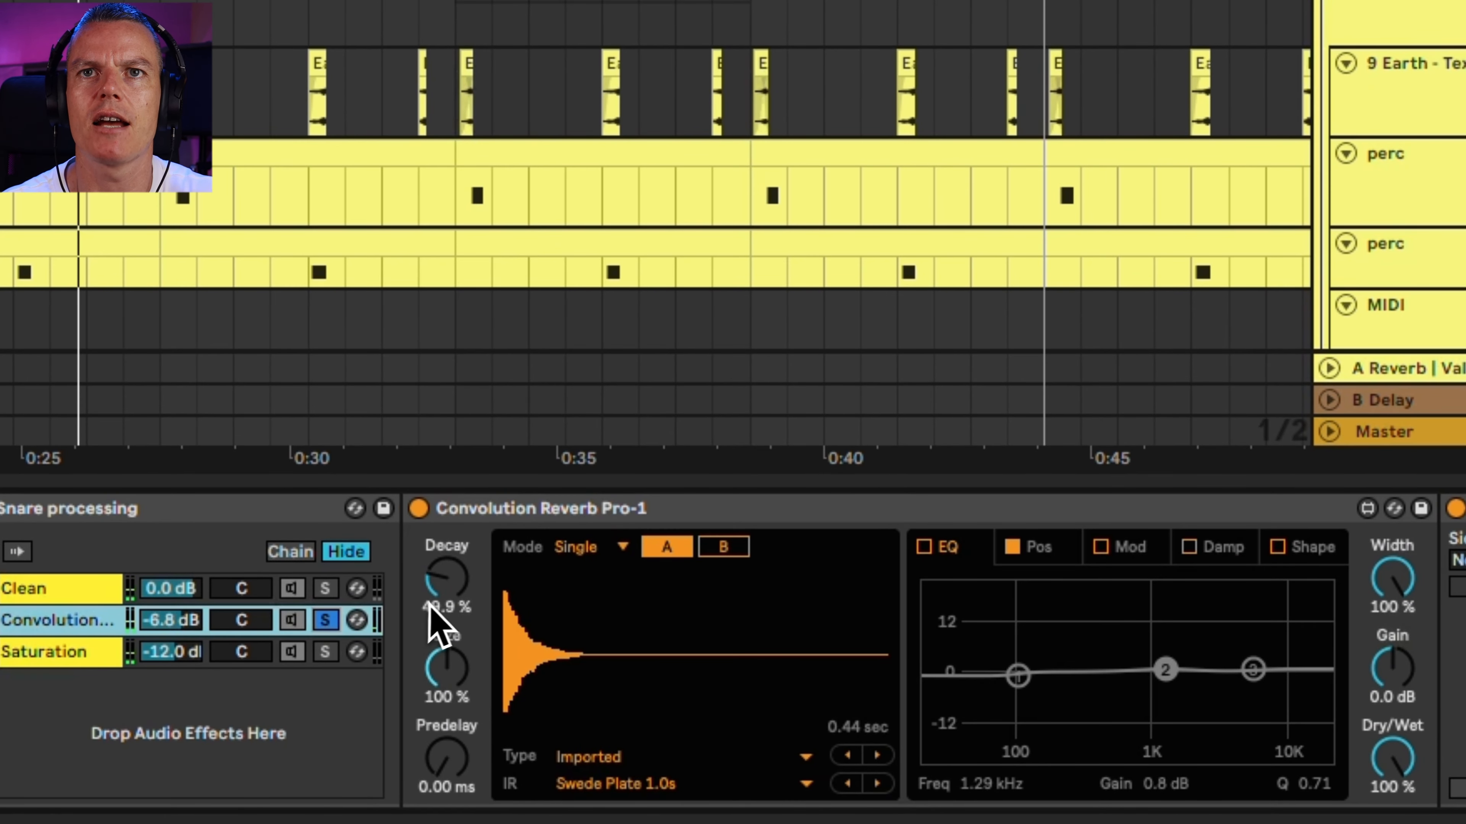
pyautogui.hscroll(10, 429, 605)
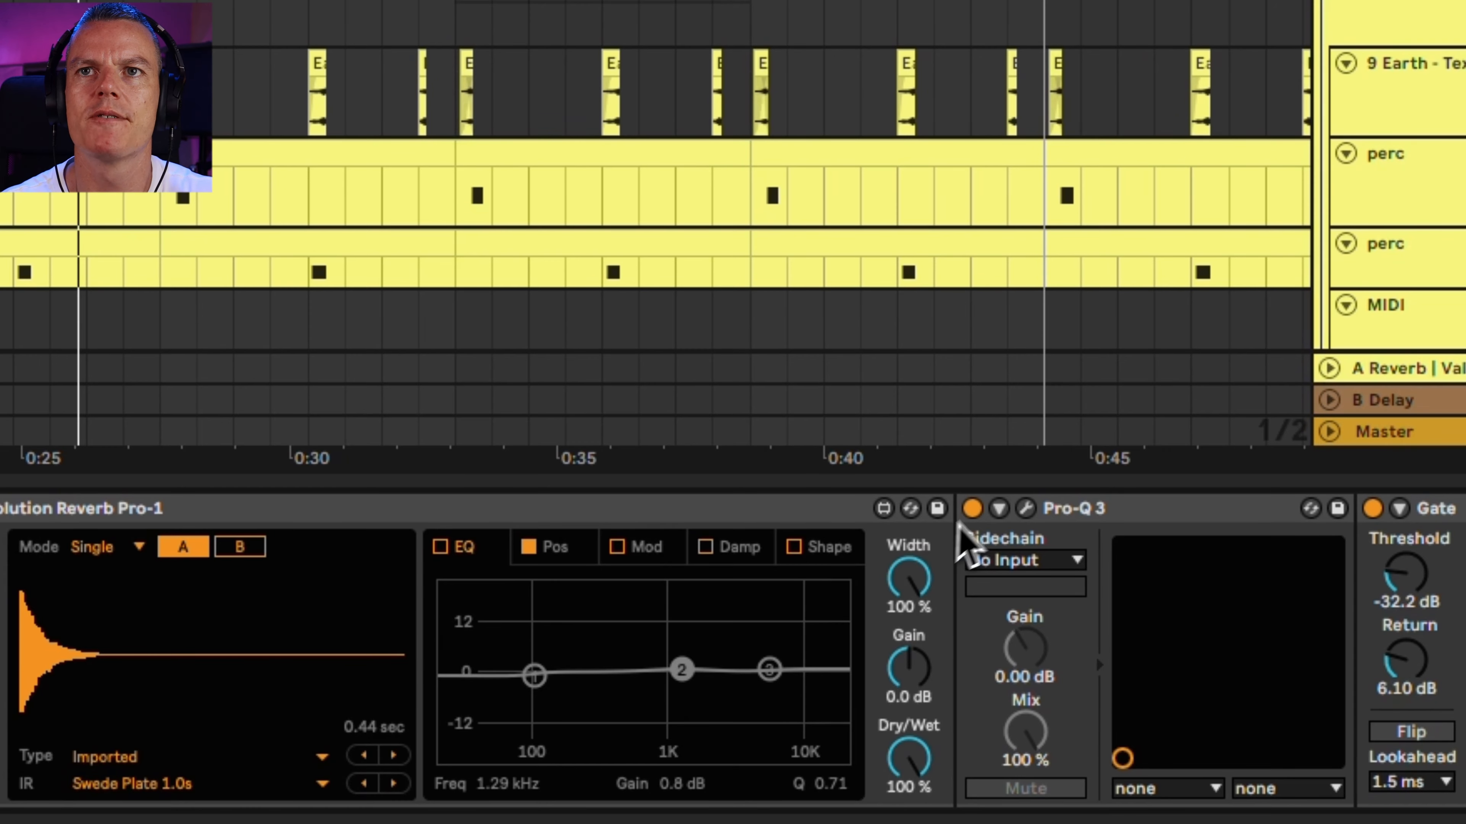
pyautogui.click(1027, 508)
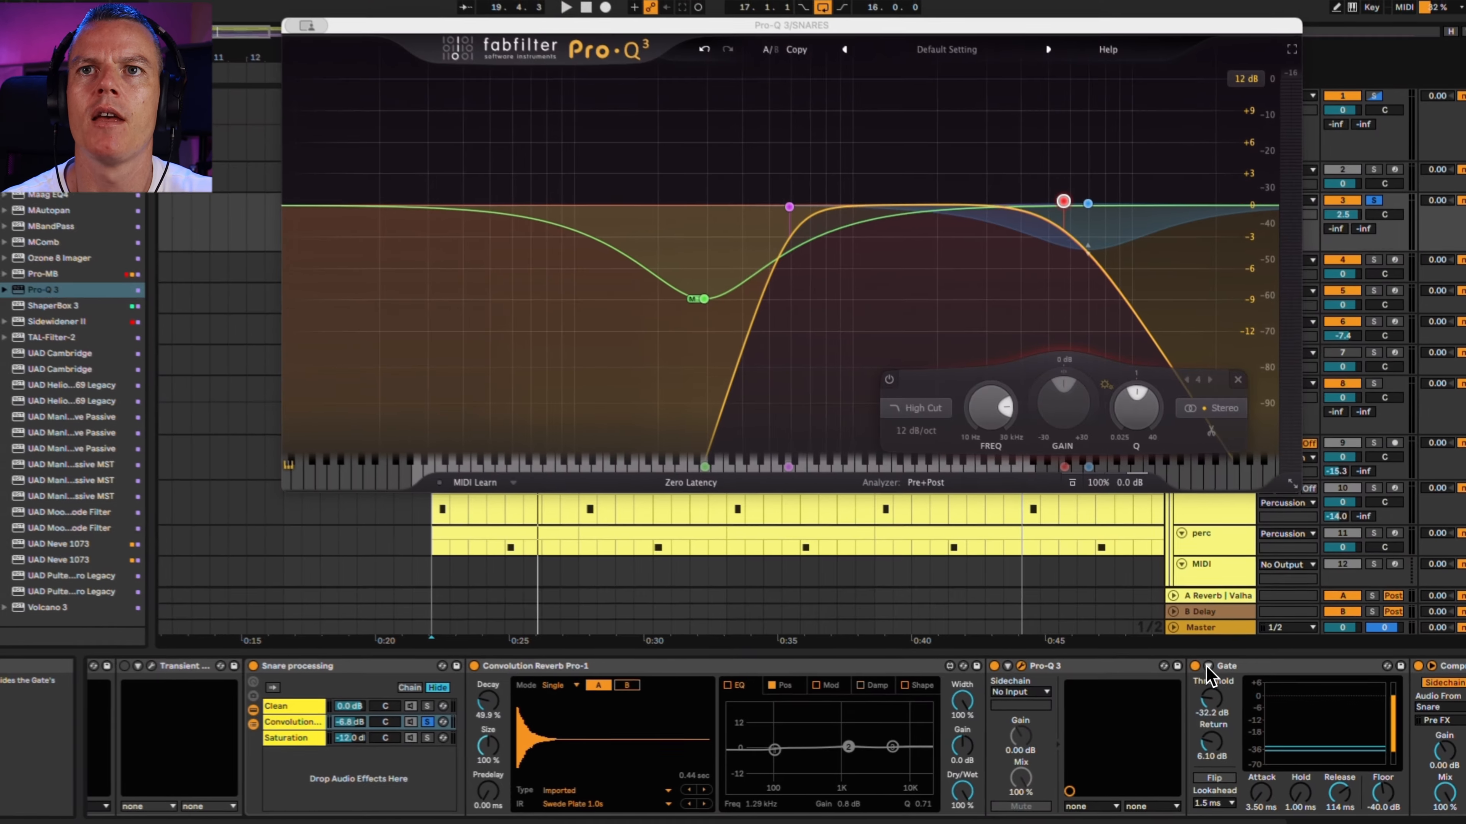
pyautogui.hscroll(8, 1210, 675)
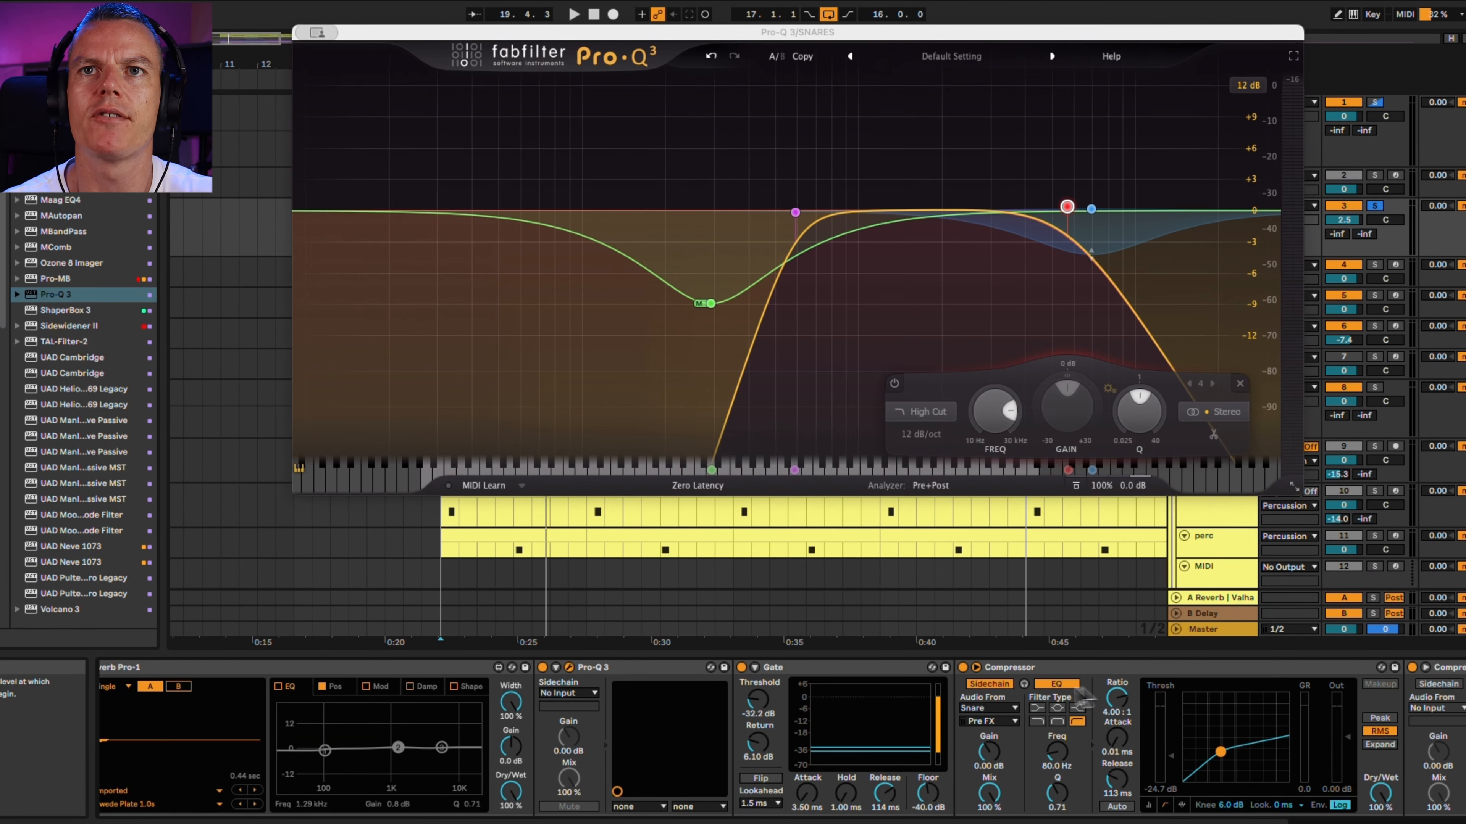
pyautogui.hscroll(2, 1082, 698)
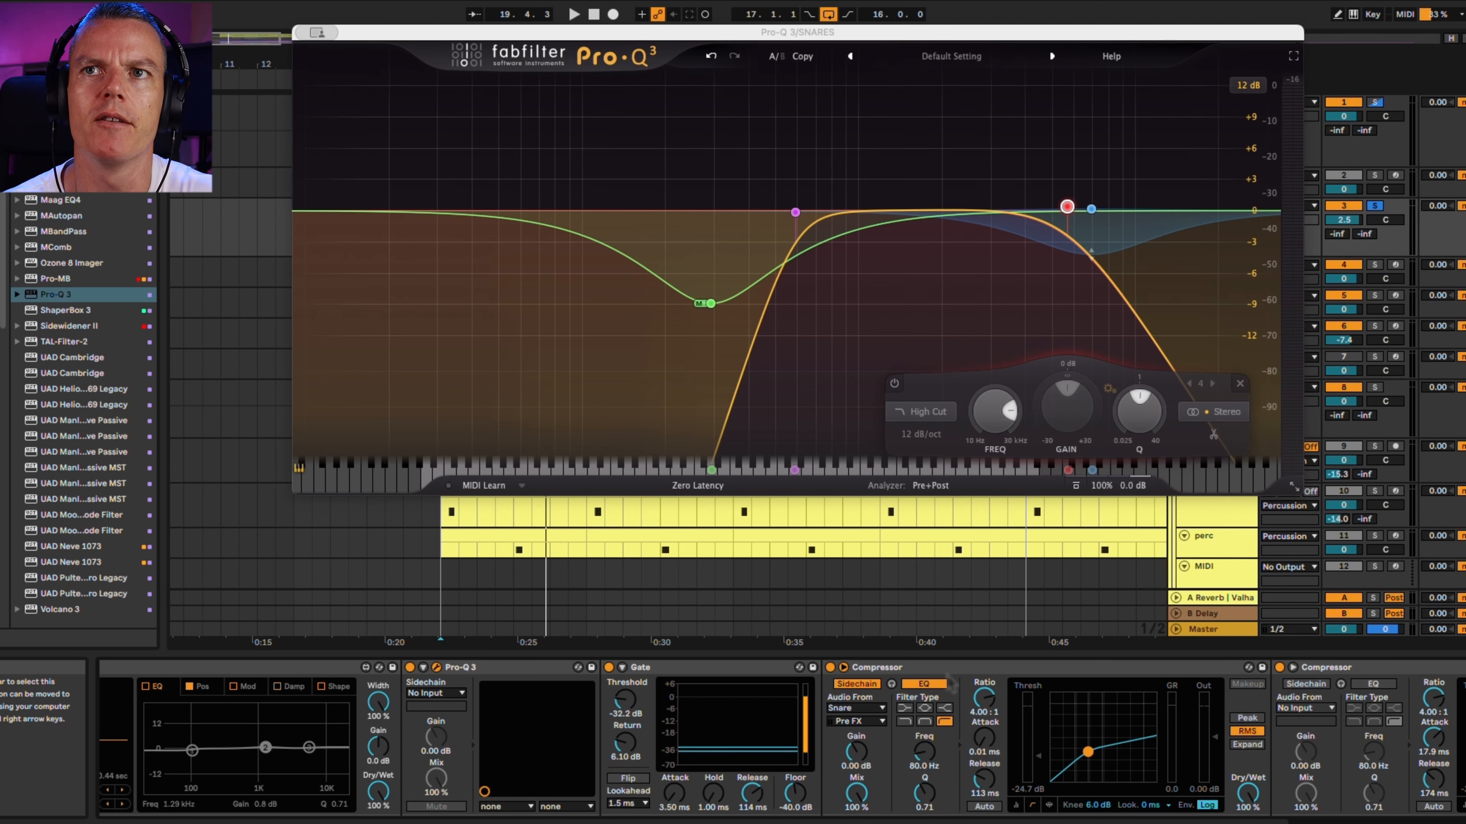
pyautogui.hscroll(5, 1229, 705)
pyautogui.hscroll(-20, 1235, 706)
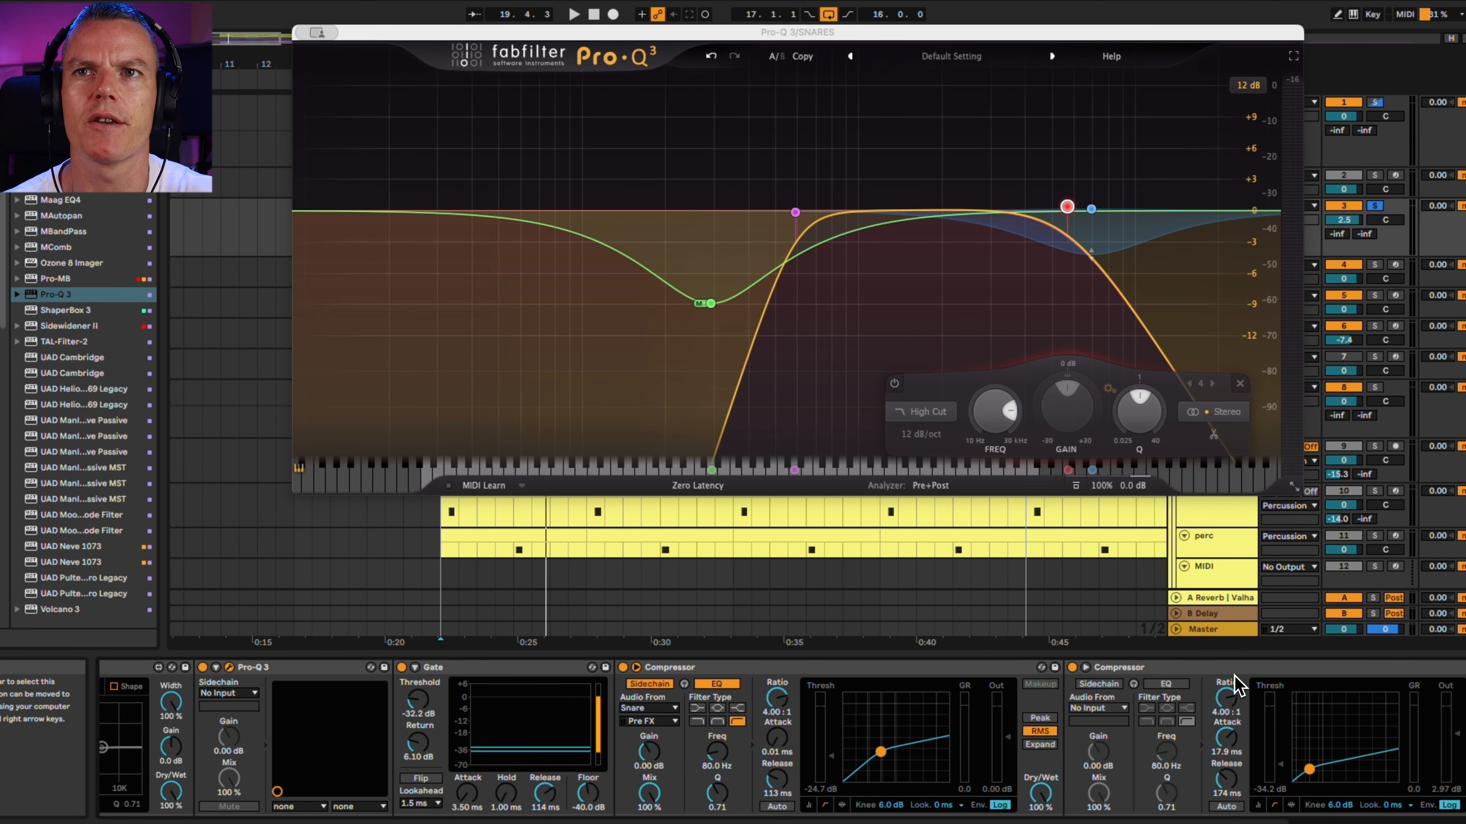
pyautogui.hscroll(-6, 866, 739)
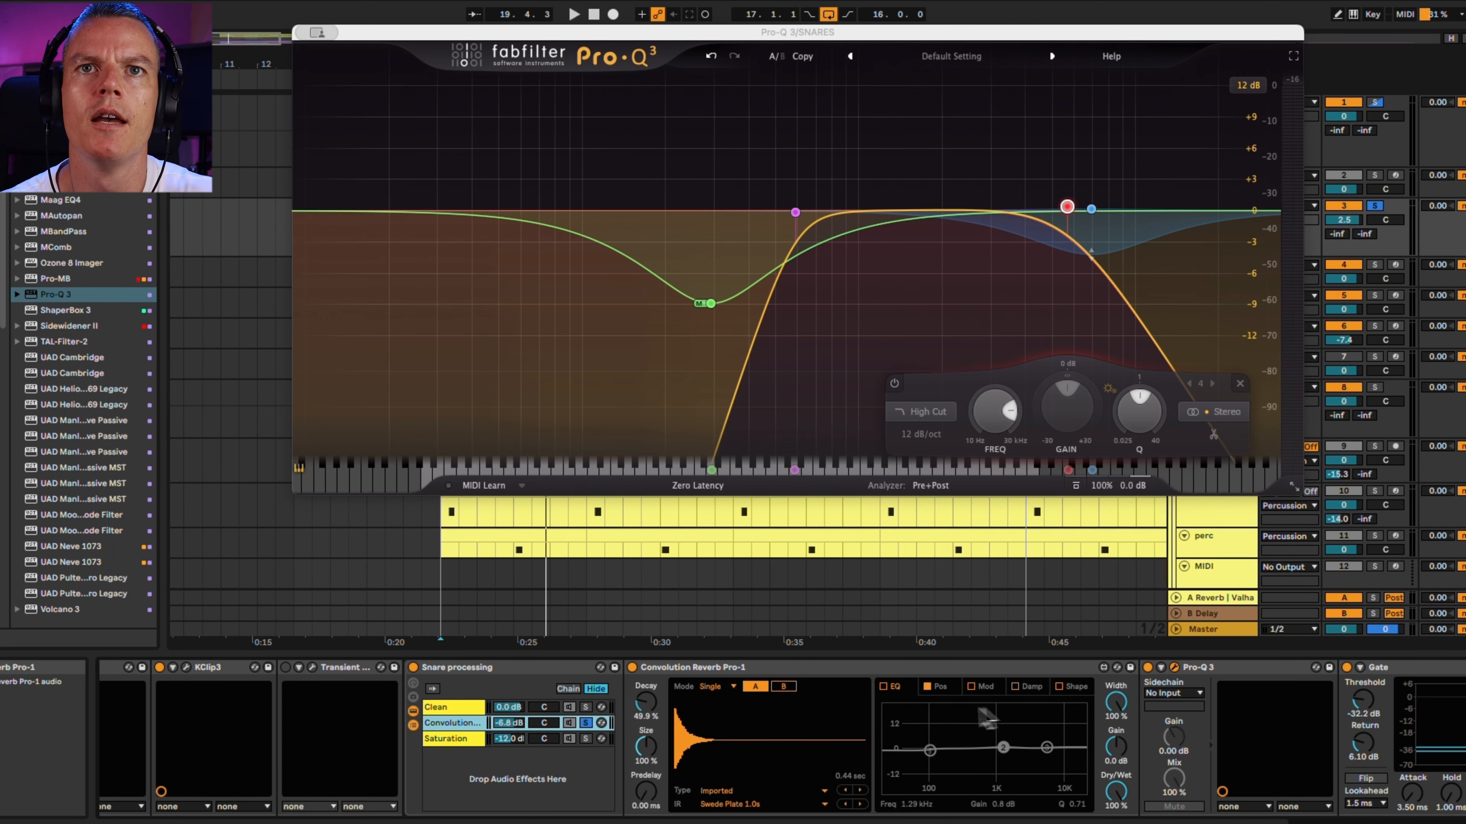
# Solo the Saturation chain in the Snare processing rack and inspect its Pro-Q 3 and EffectRack Decapitator settings
pyautogui.click(586, 739)
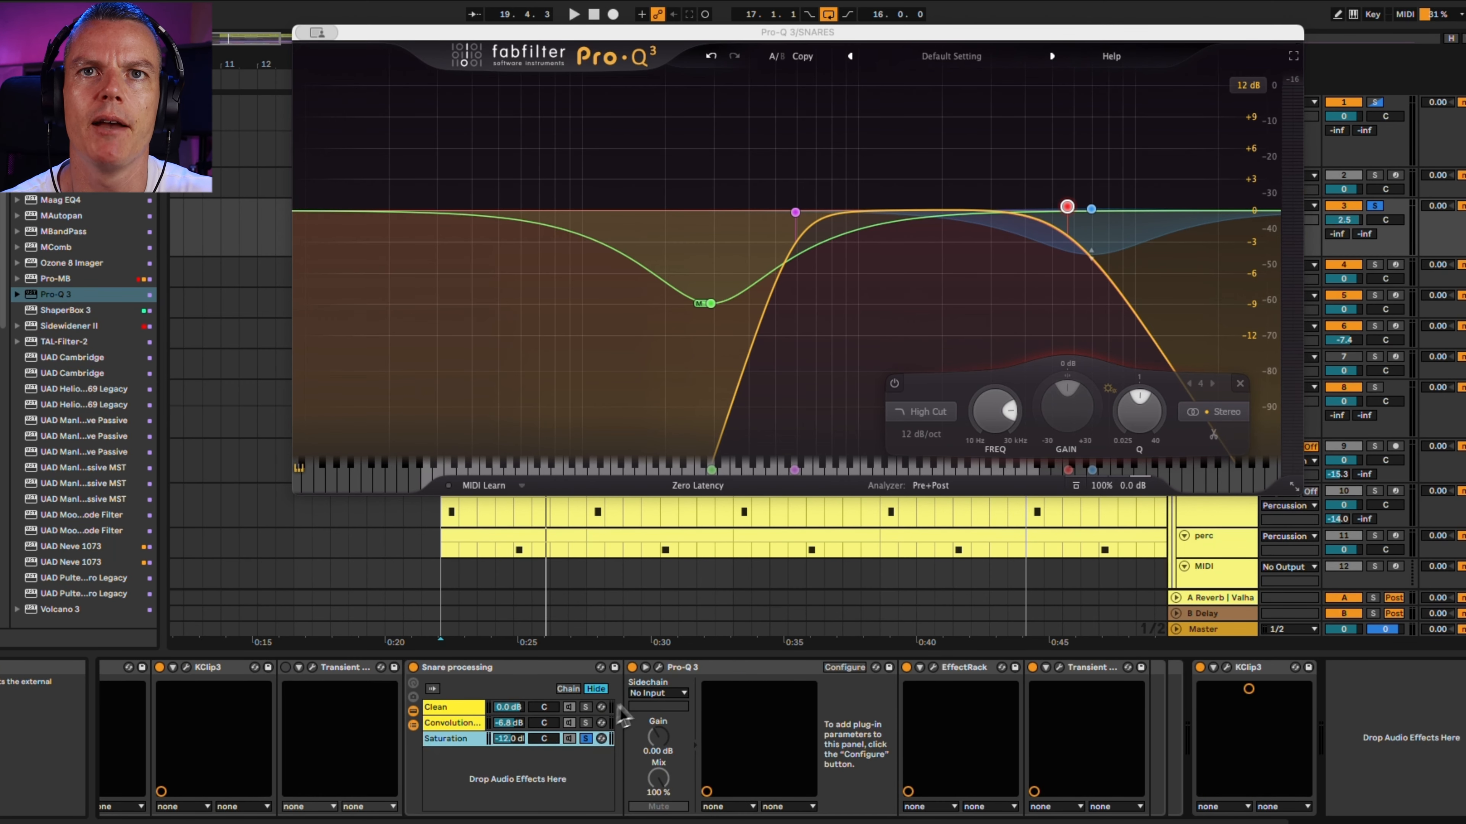
pyautogui.click(659, 668)
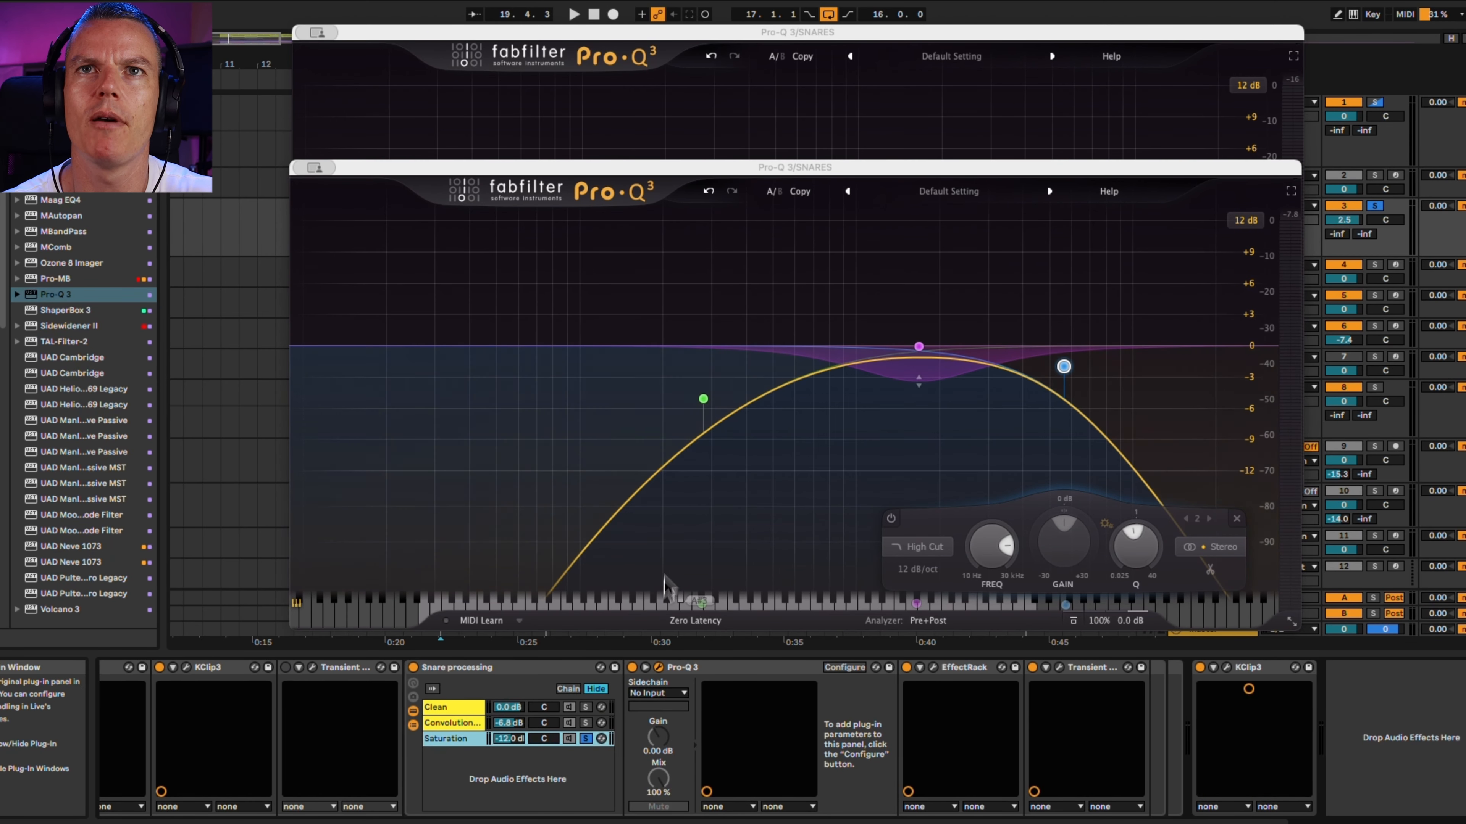
pyautogui.click(935, 669)
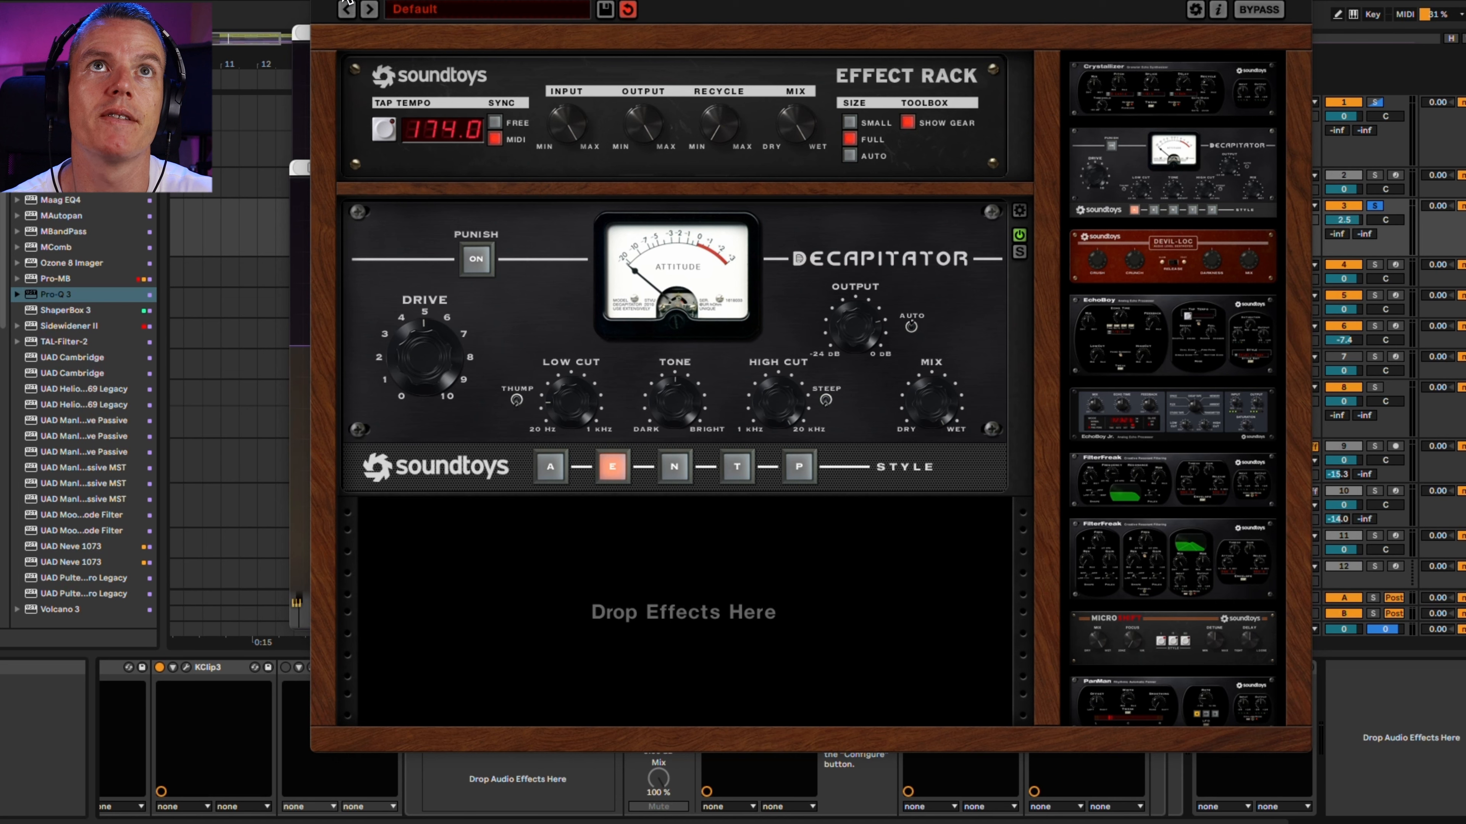
pyautogui.click(350, 20)
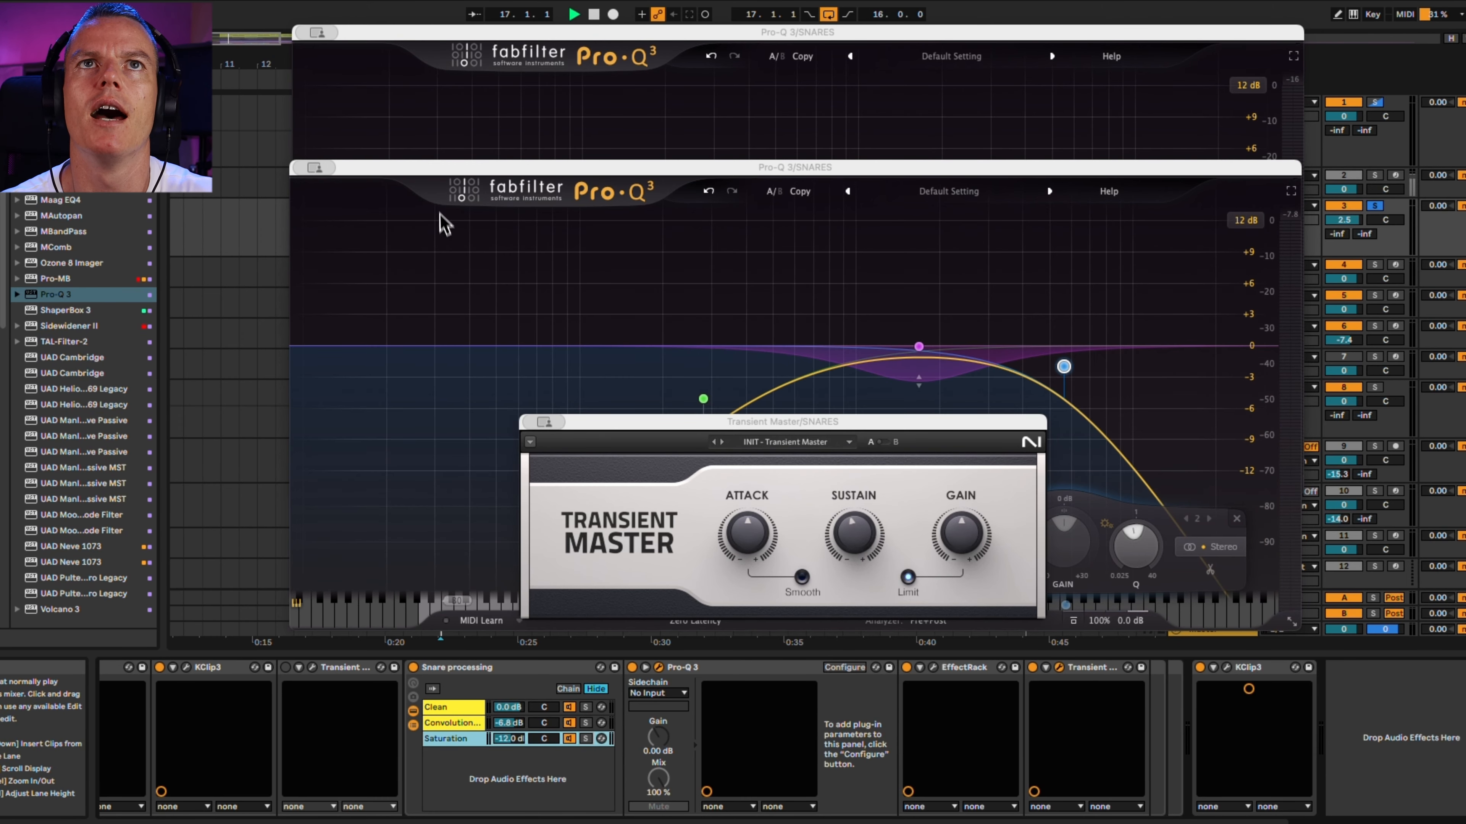
# Move from the snares to the Drums group and solo it
pyautogui.press('space')
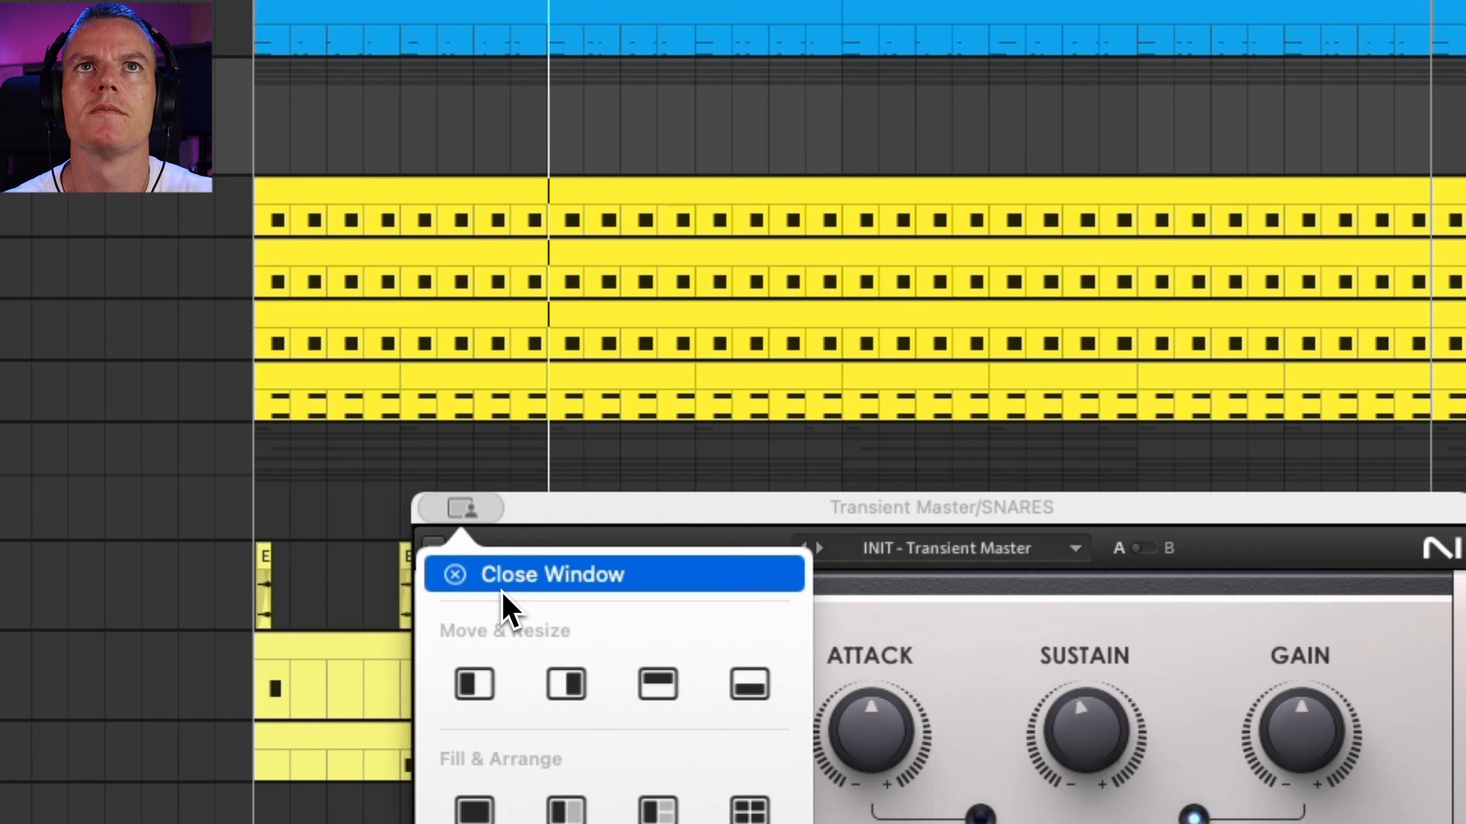
pyautogui.click(565, 462)
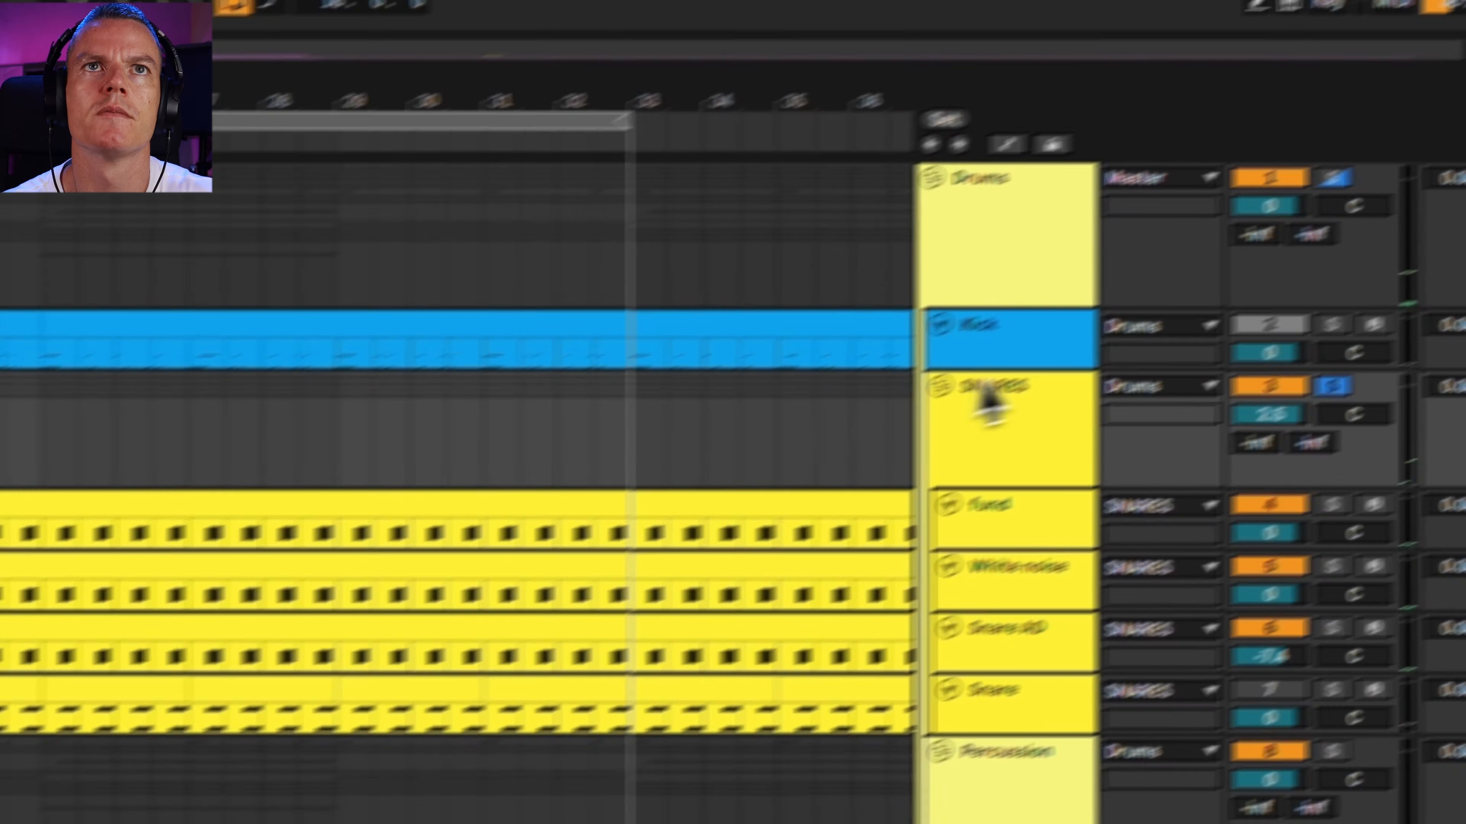
pyautogui.click(1047, 254)
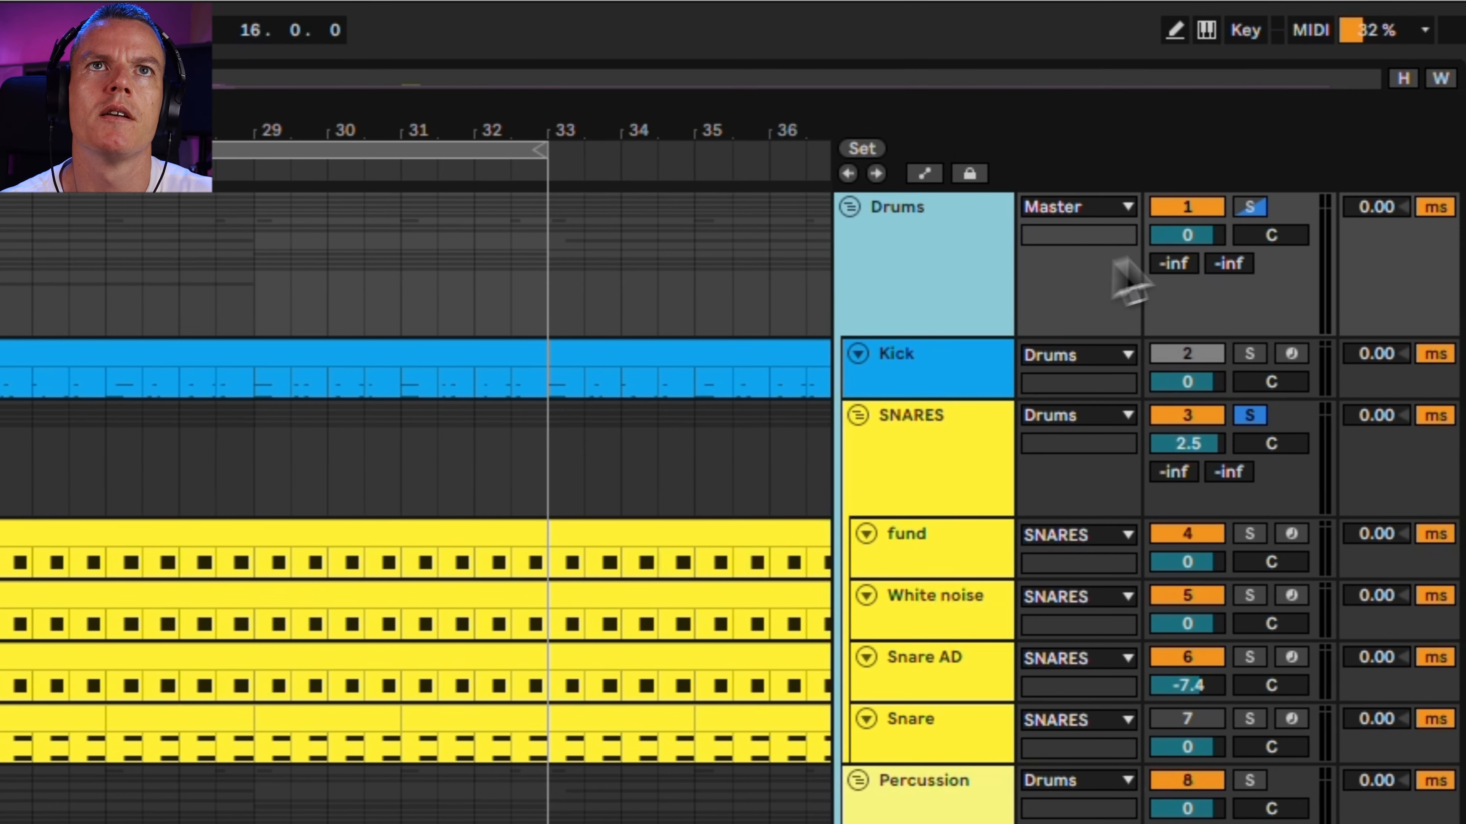
pyautogui.click(1342, 185)
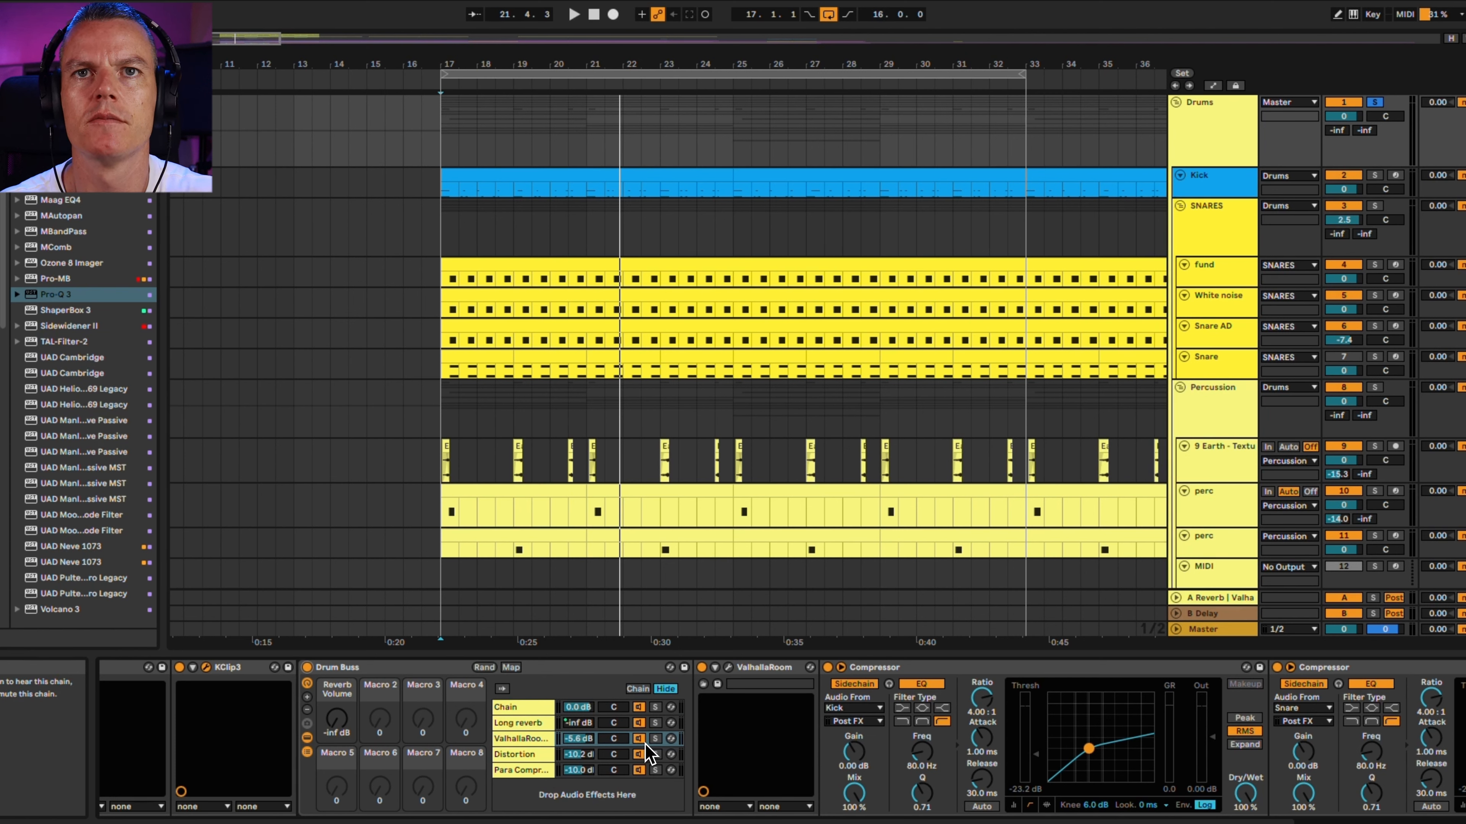
# Solo the ValhallaRoom chain in the Drum Buss rack and inspect its reverb, sidechained Compressors and Pro-Q 3 settings
pyautogui.press('space')
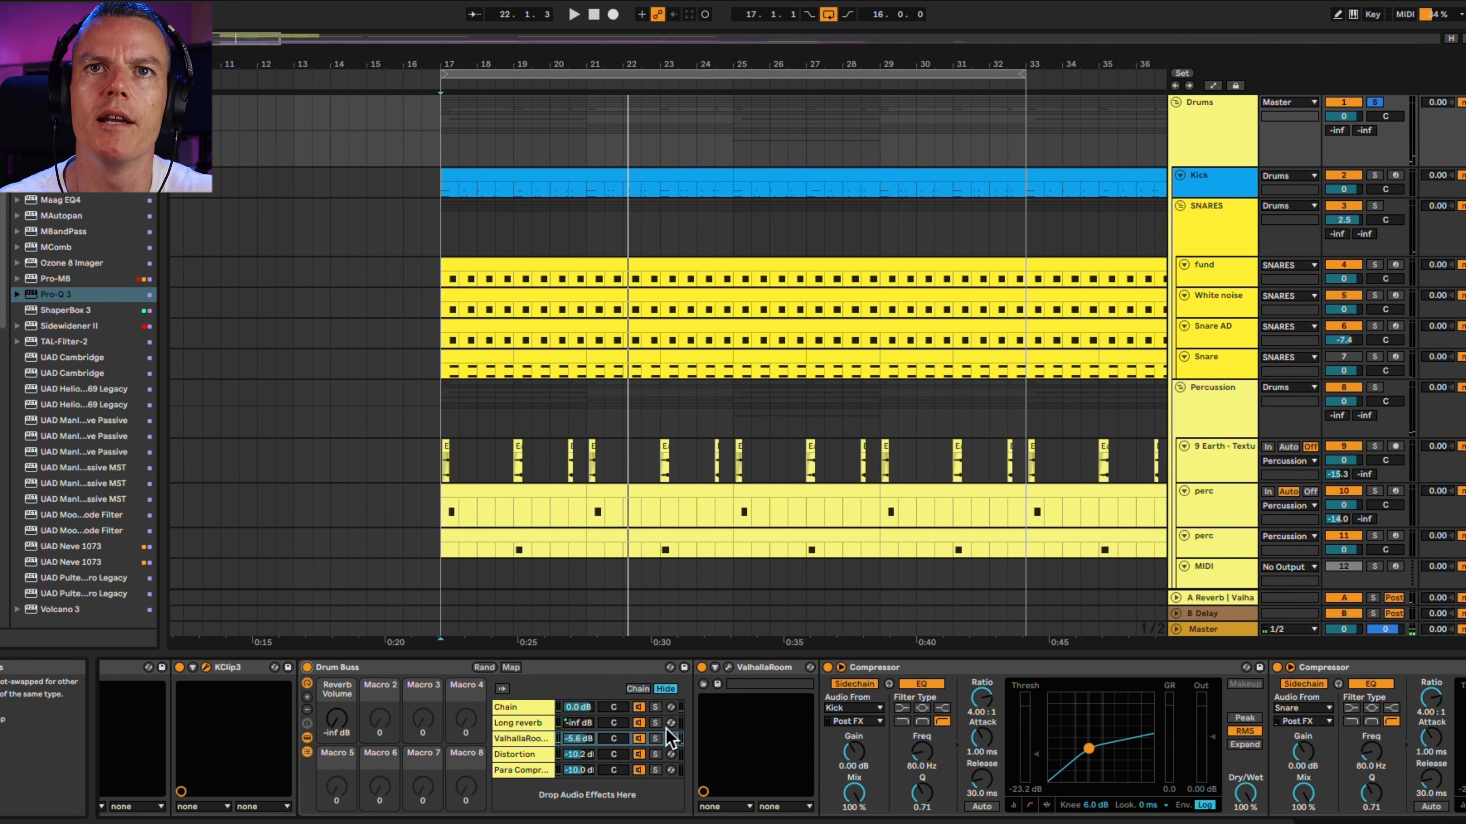
pyautogui.click(655, 739)
pyautogui.click(731, 668)
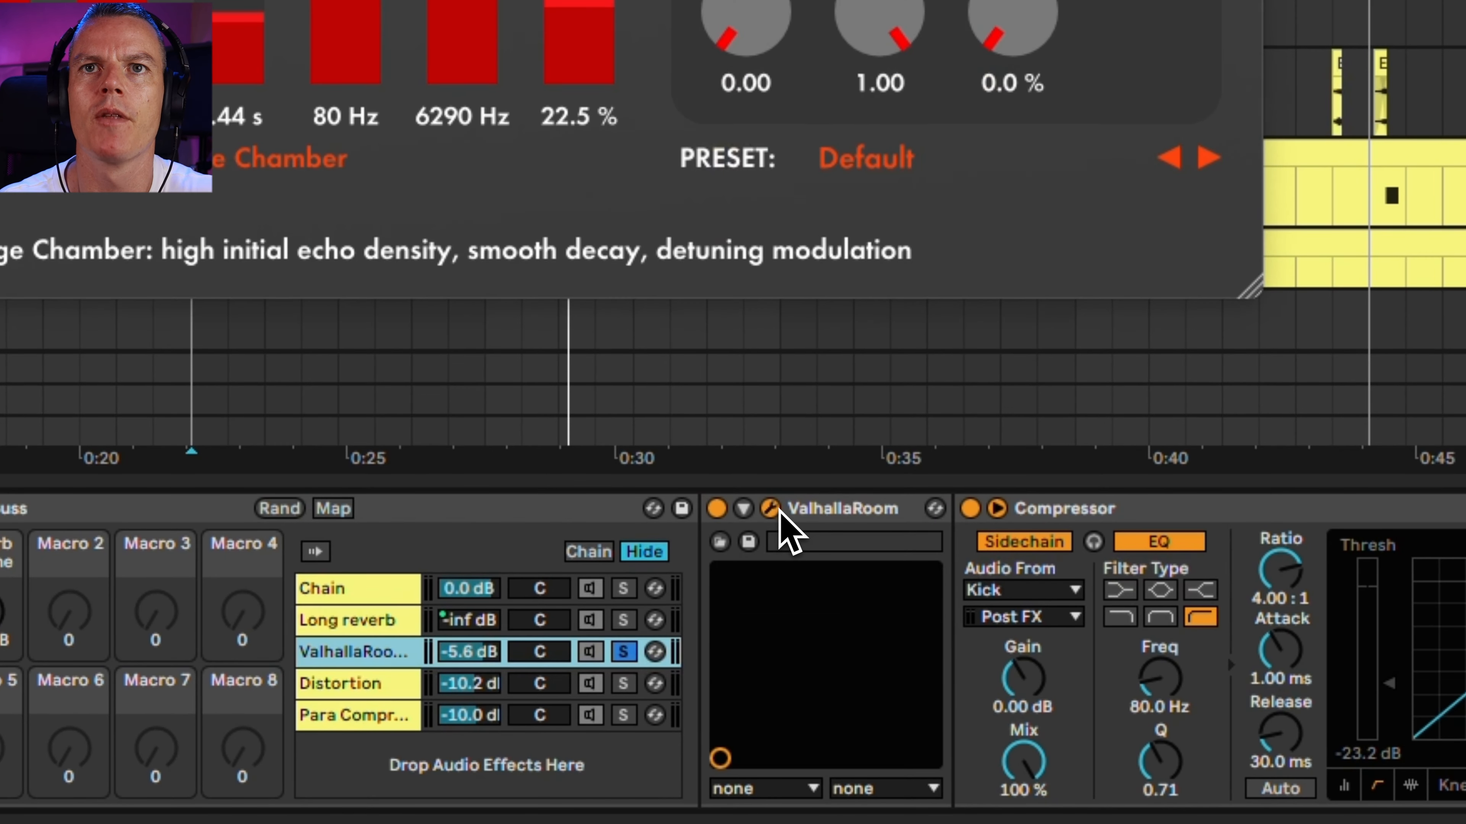
pyautogui.hscroll(10, 805, 519)
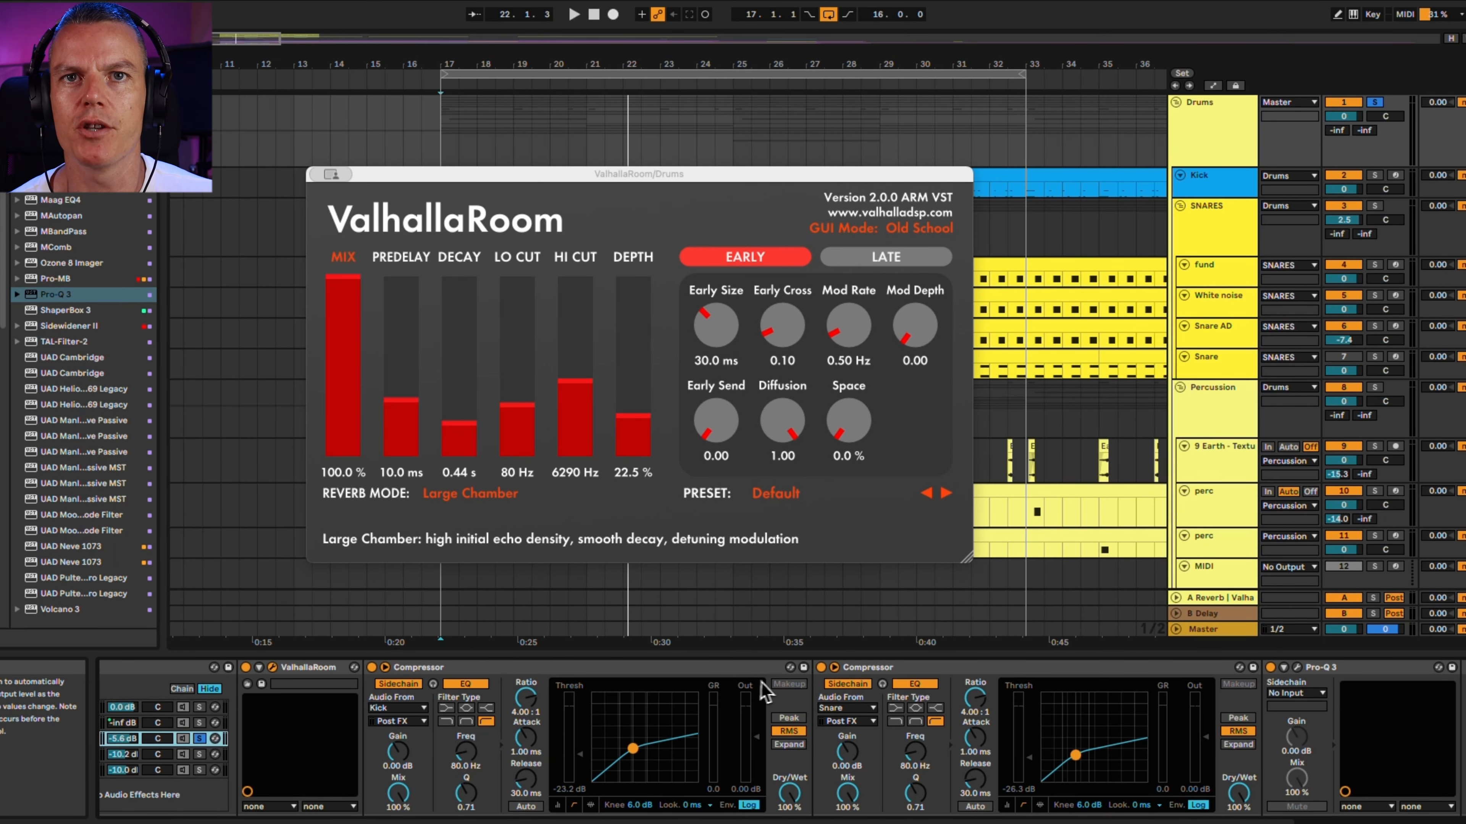
pyautogui.hscroll(5, 765, 693)
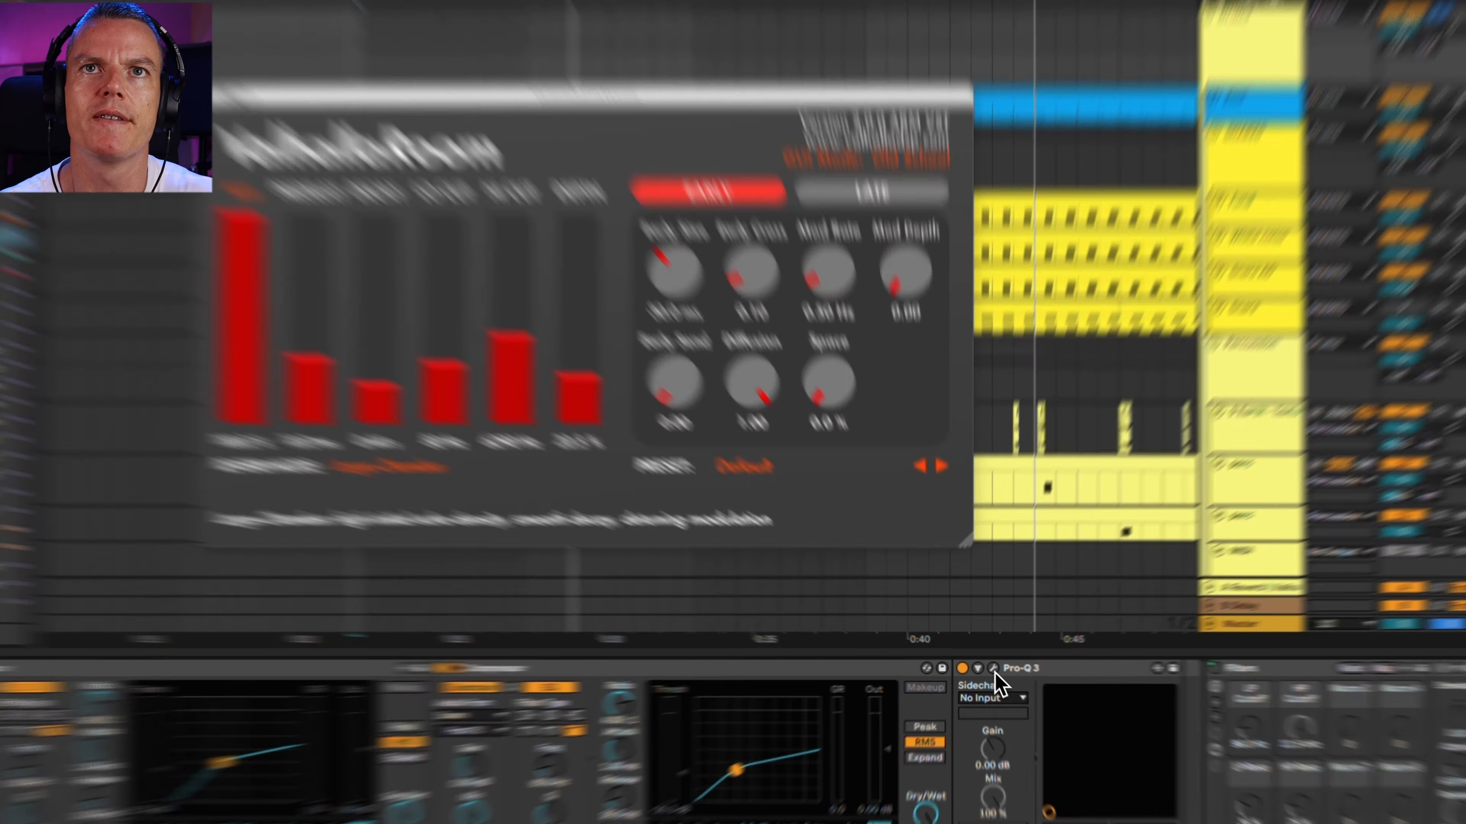
pyautogui.click(990, 667)
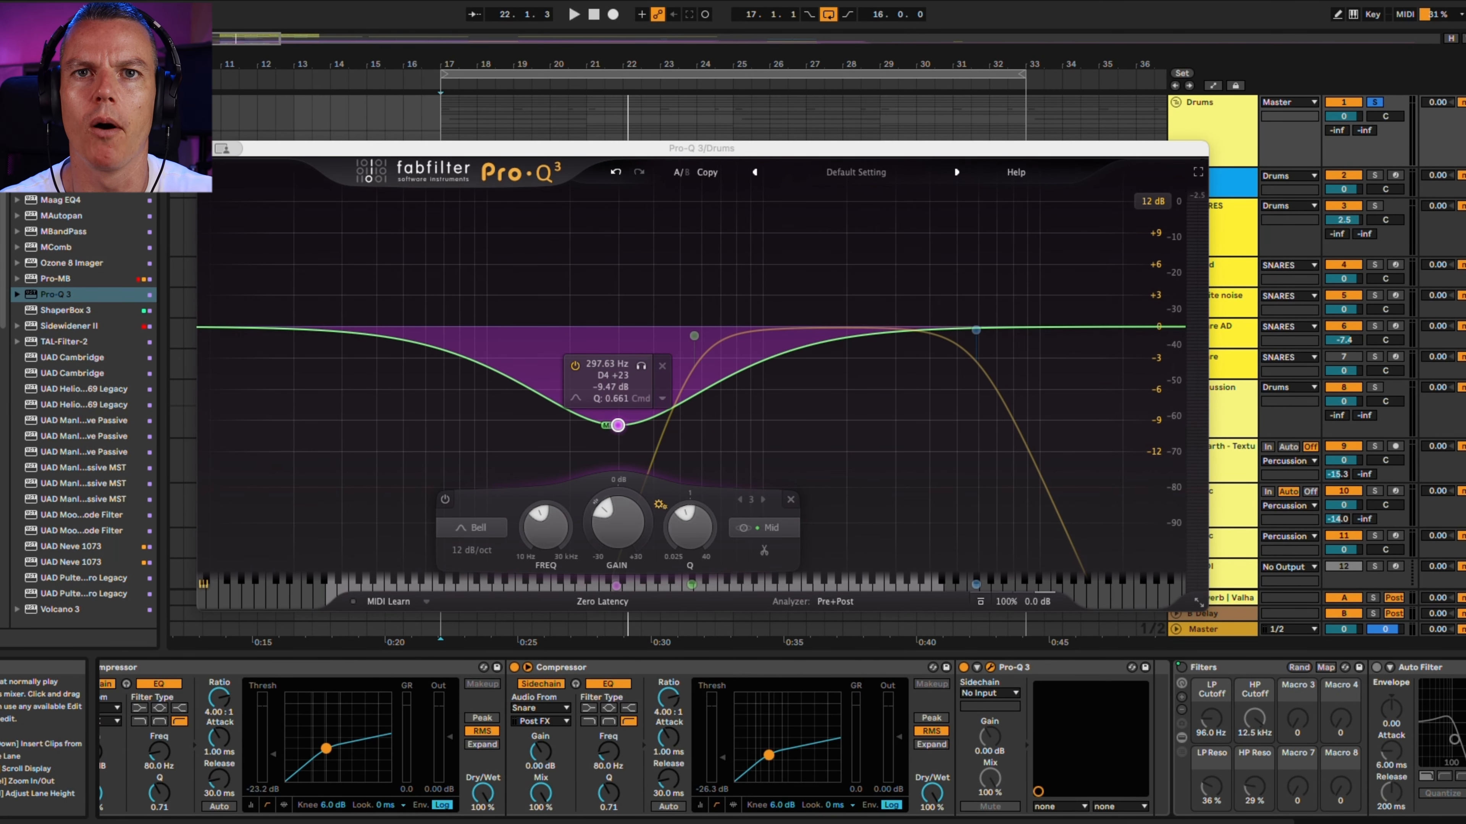
# Solo the Distortion chain in the Drum Buss rack and inspect its first Pro-Q 3, Thermal and second Pro-Q 3
pyautogui.press('space')
pyautogui.hscroll(-10, 509, 720)
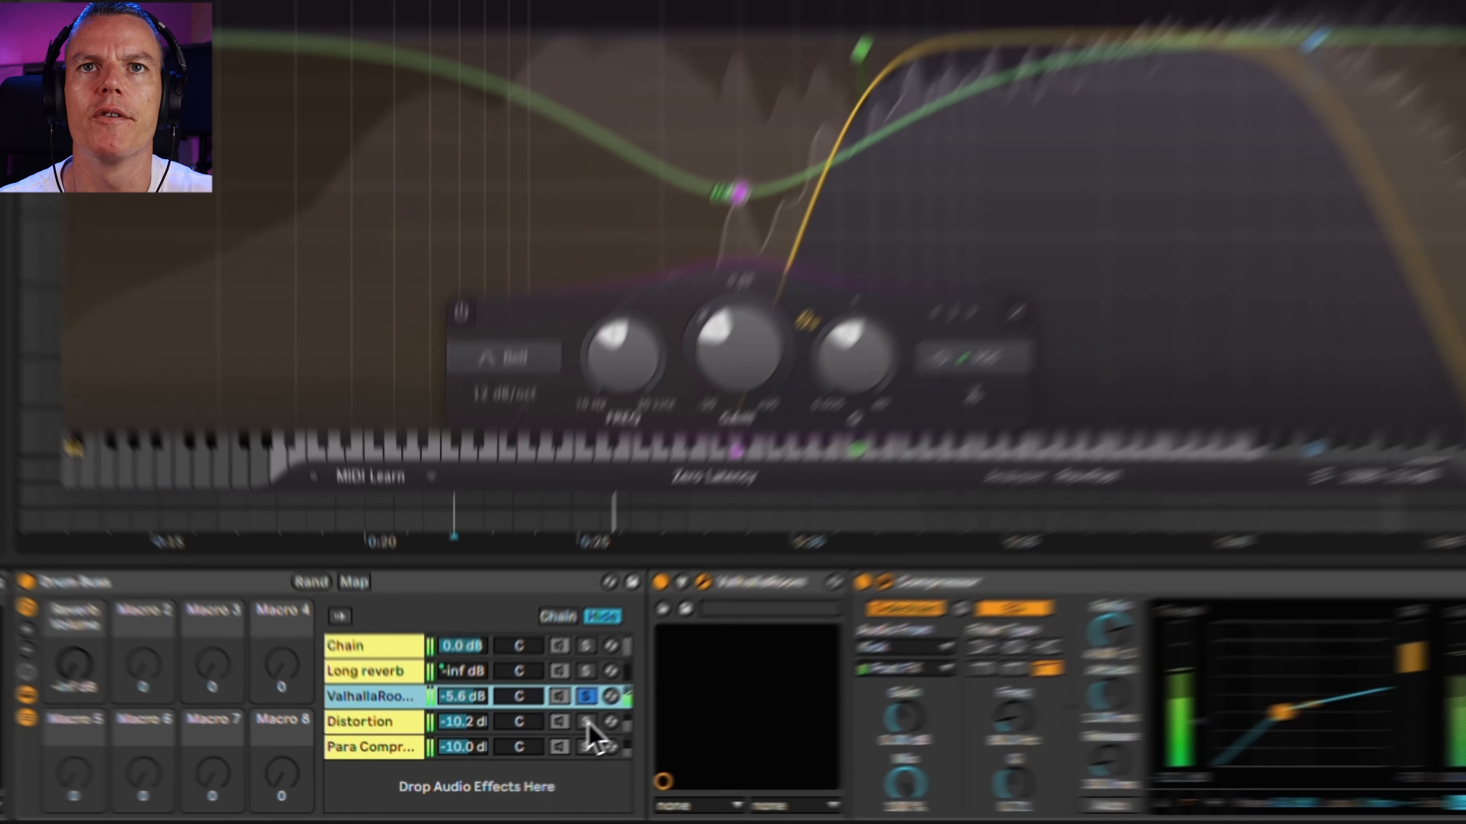
pyautogui.click(522, 754)
pyautogui.press('space')
pyautogui.click(775, 519)
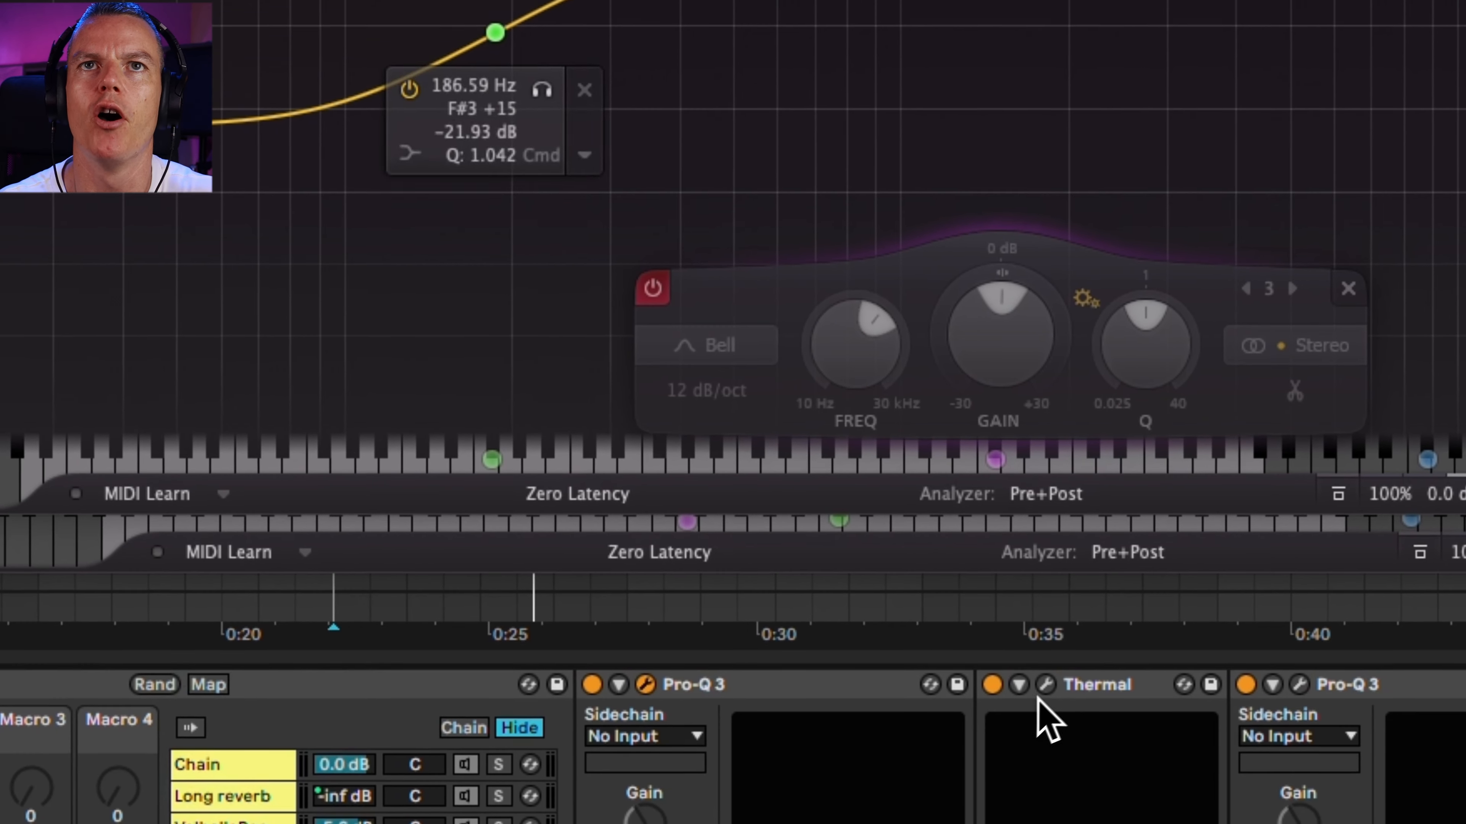
pyautogui.click(1044, 761)
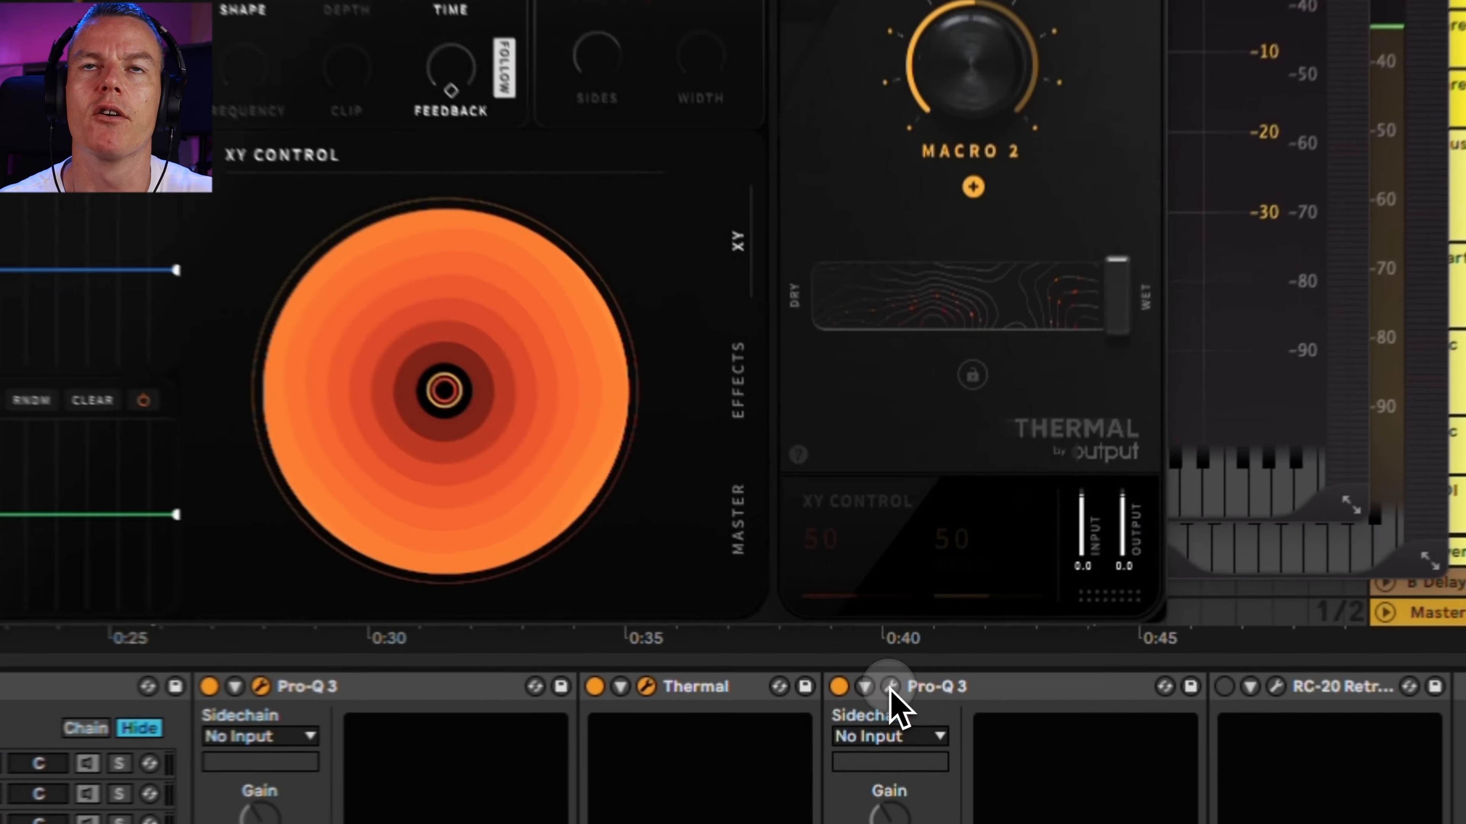
pyautogui.click(921, 668)
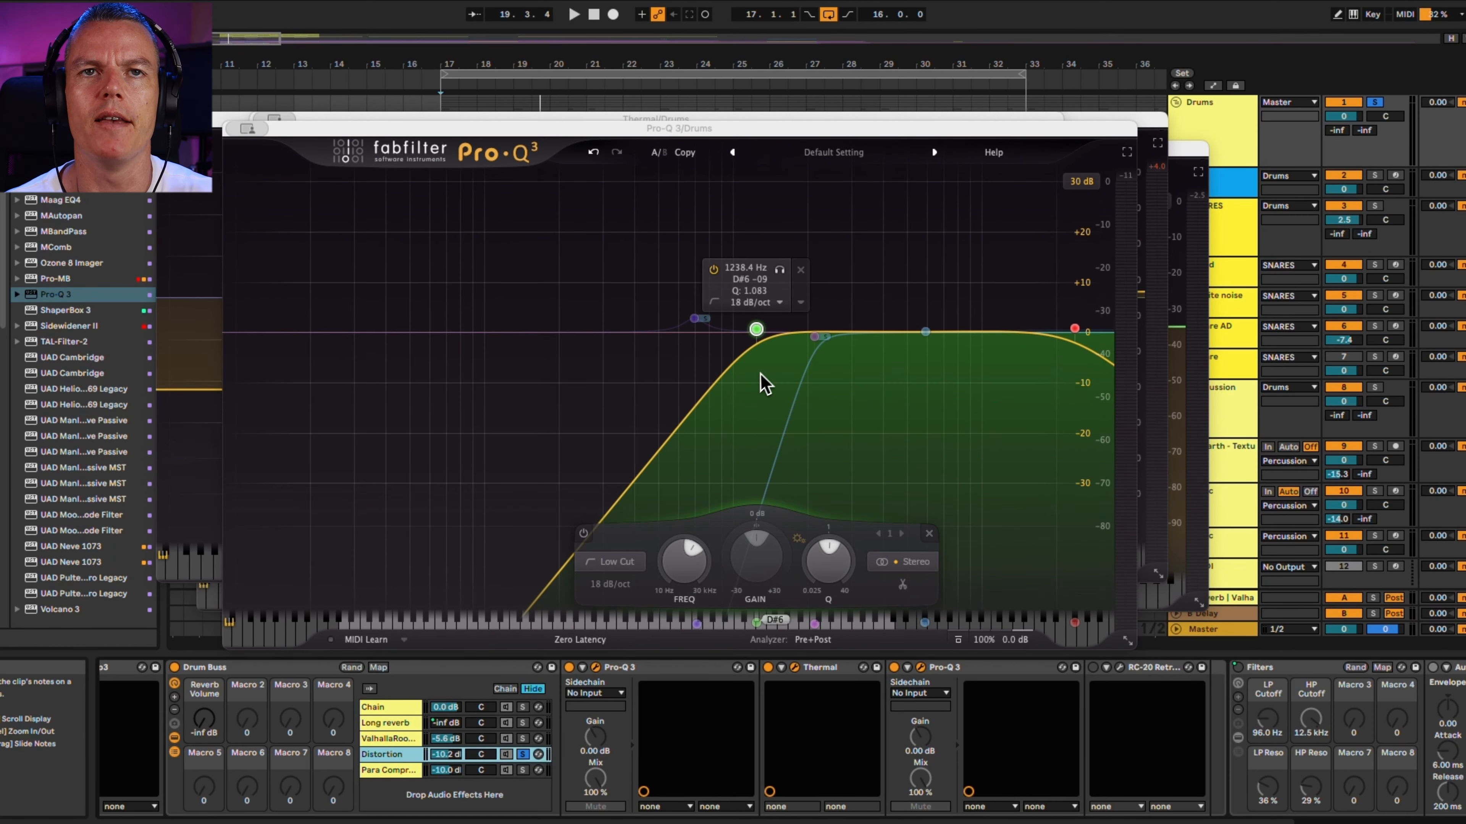
# Solo the parallel compression chain in the Drum Buss rack, inspect its Pro-Q 3 and Pro-C 2 ratio and release, and audition it
pyautogui.press('space')
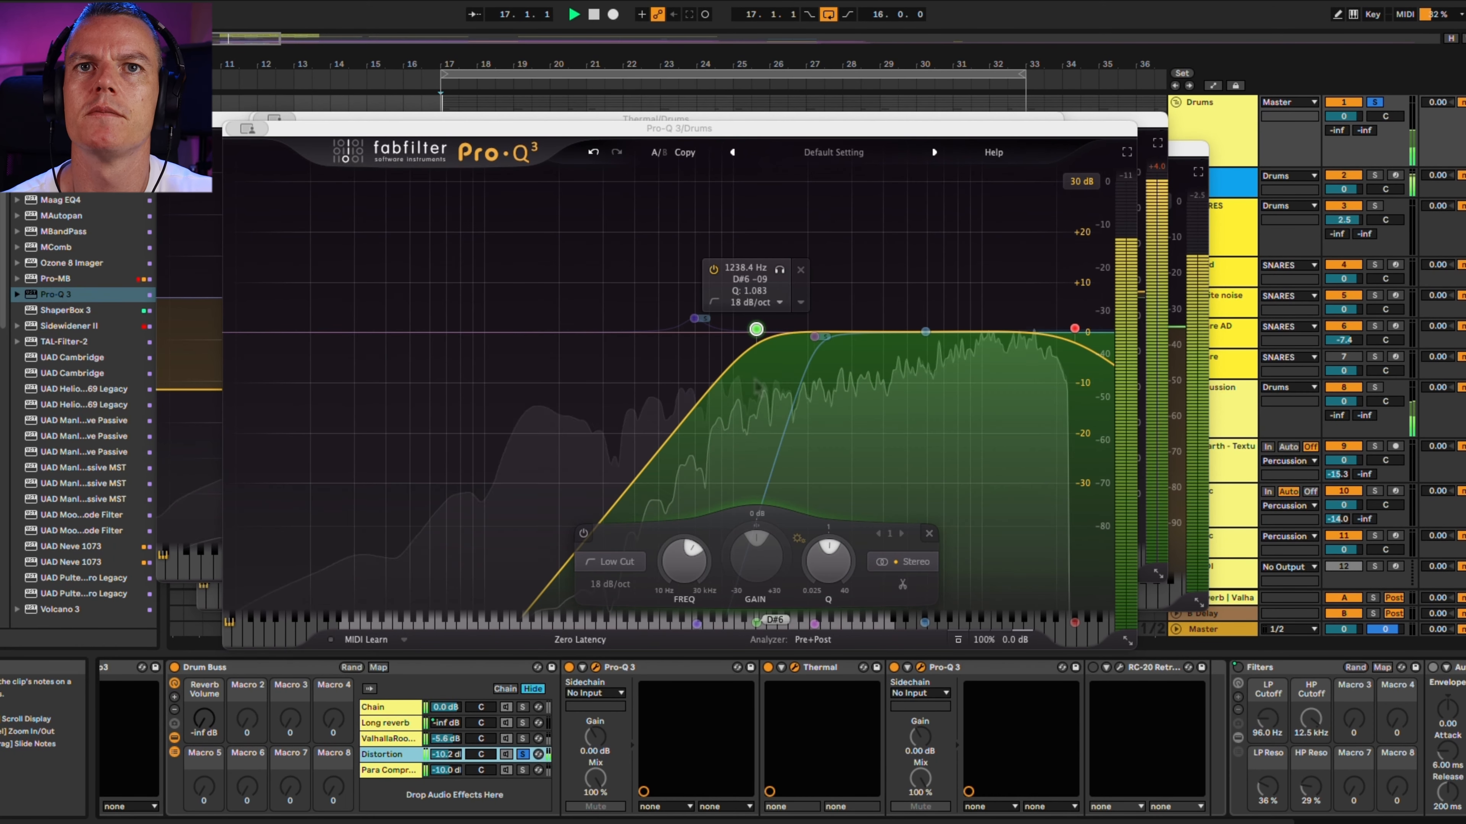
pyautogui.click(522, 771)
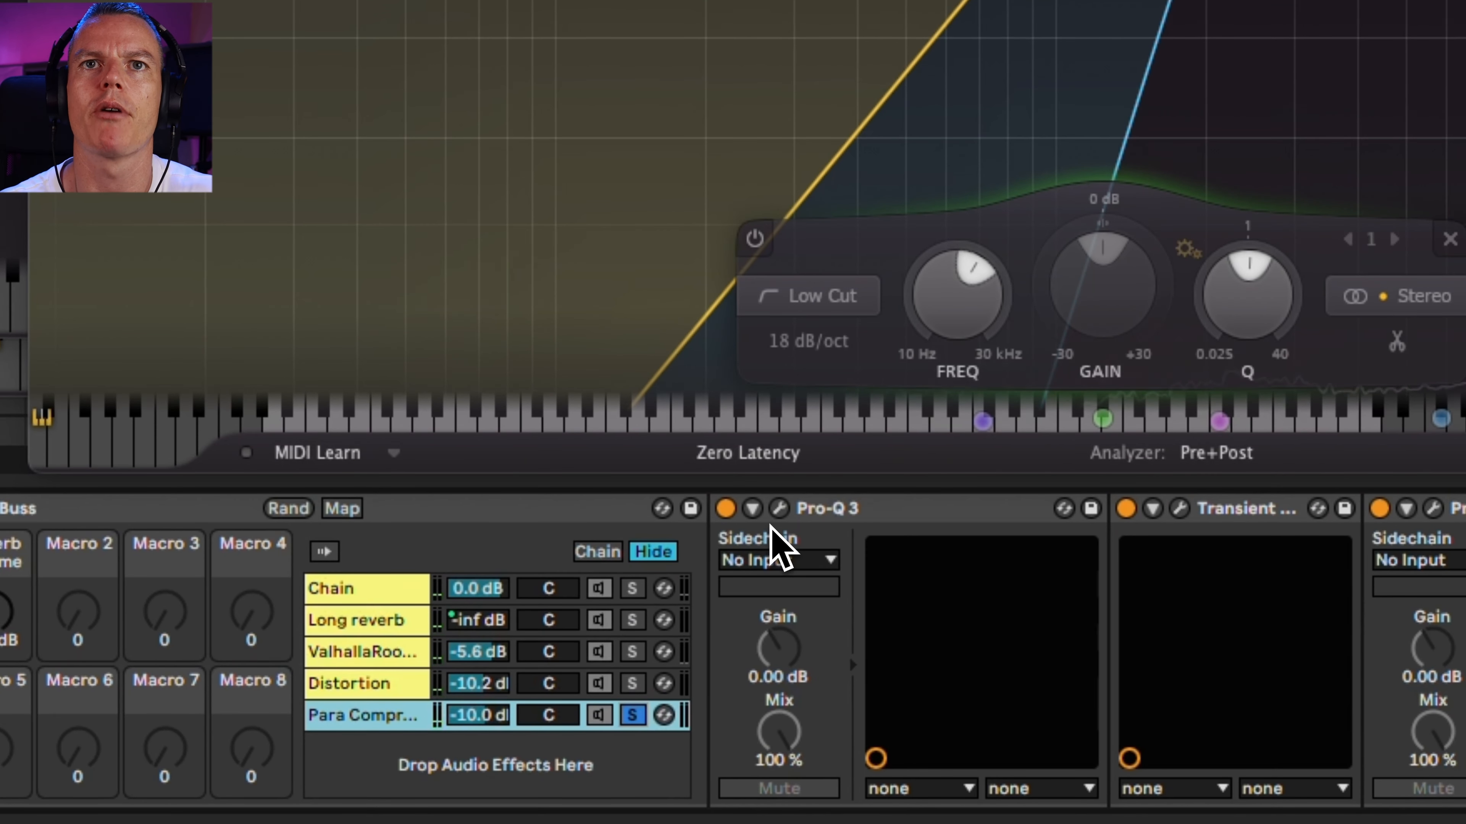
pyautogui.click(779, 508)
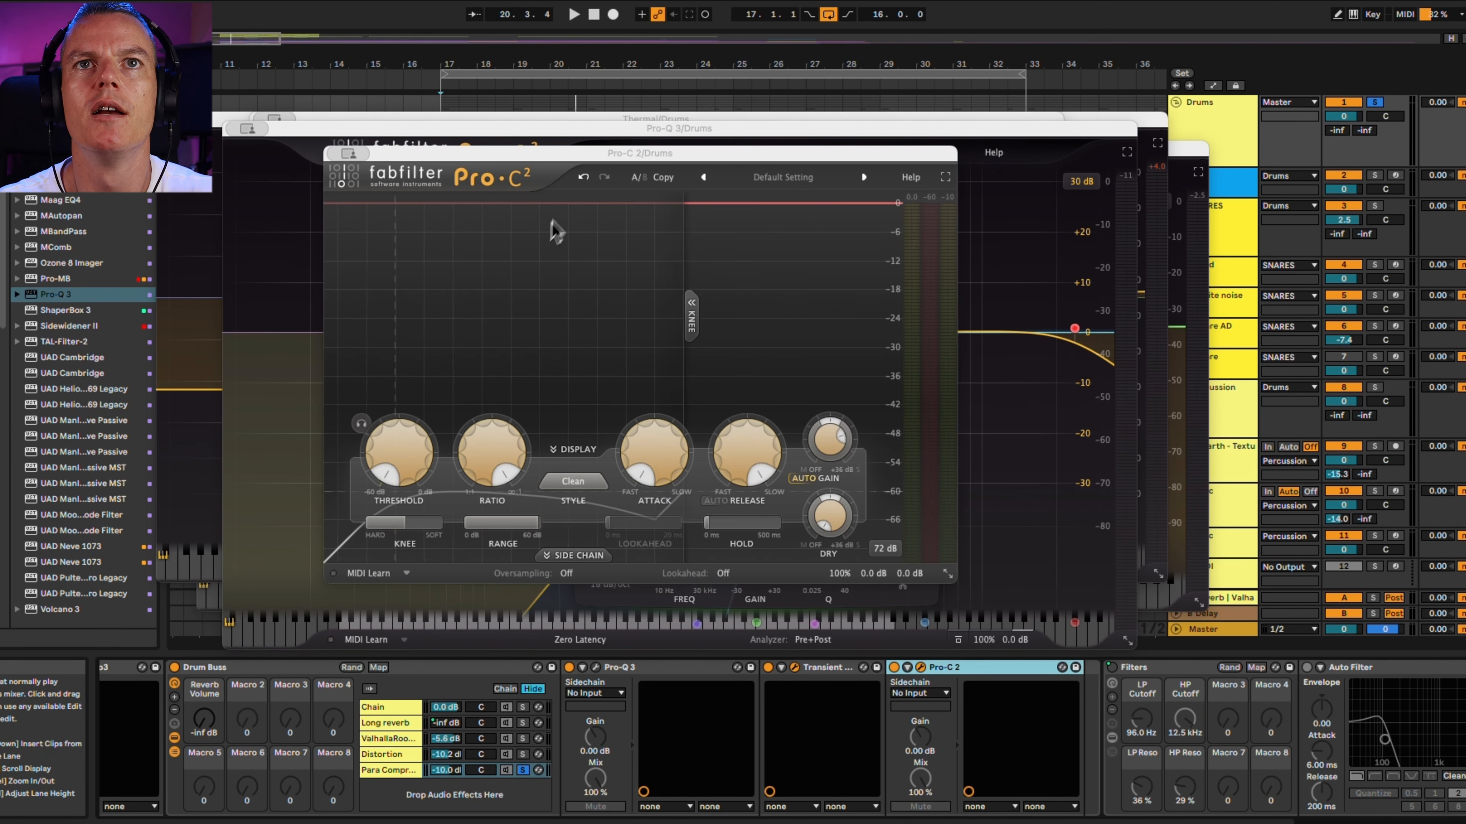
pyautogui.moveTo(533, 453)
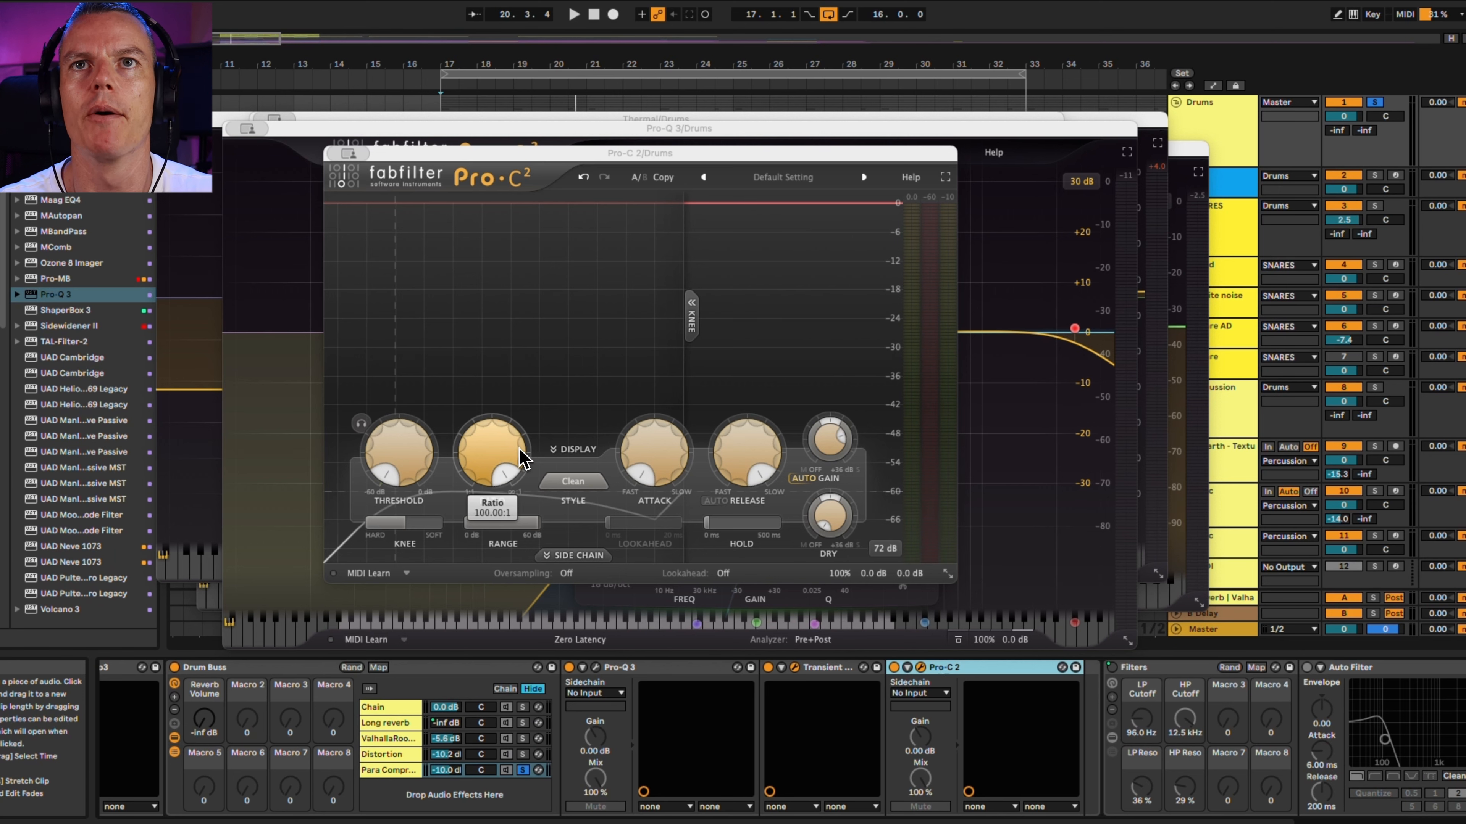
pyautogui.moveTo(702, 481)
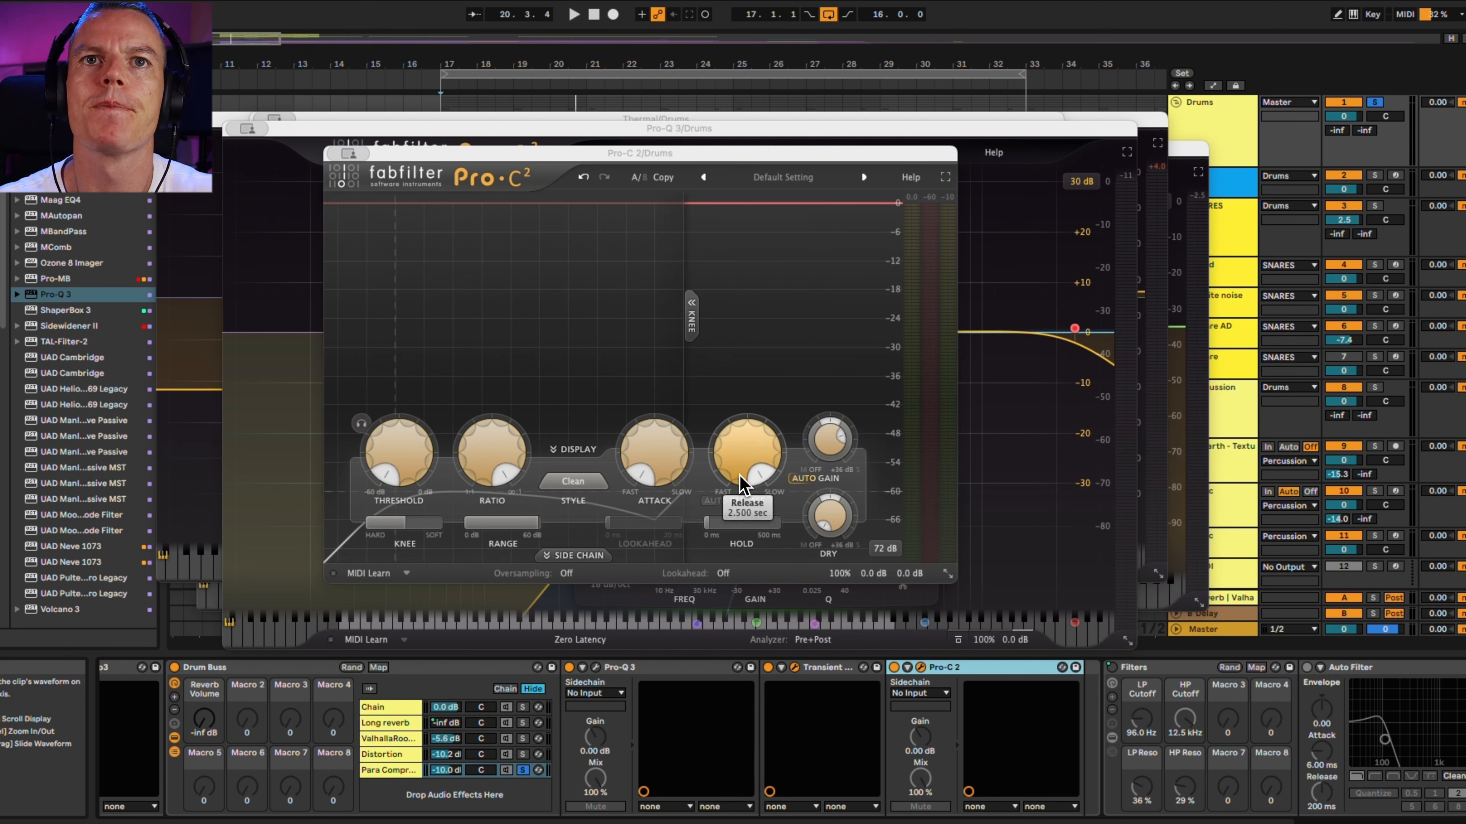
pyautogui.press('space')
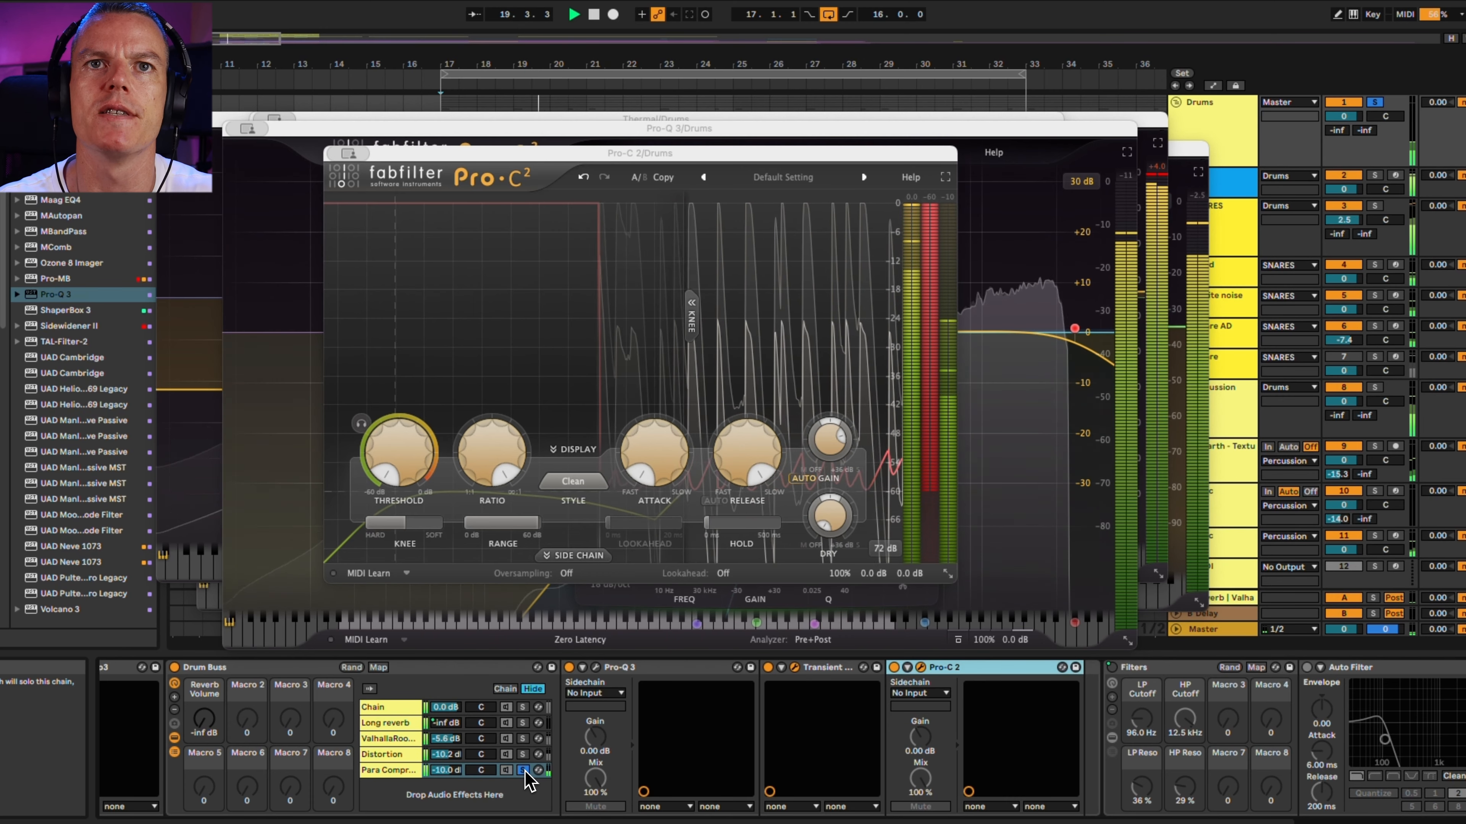
pyautogui.press('space')
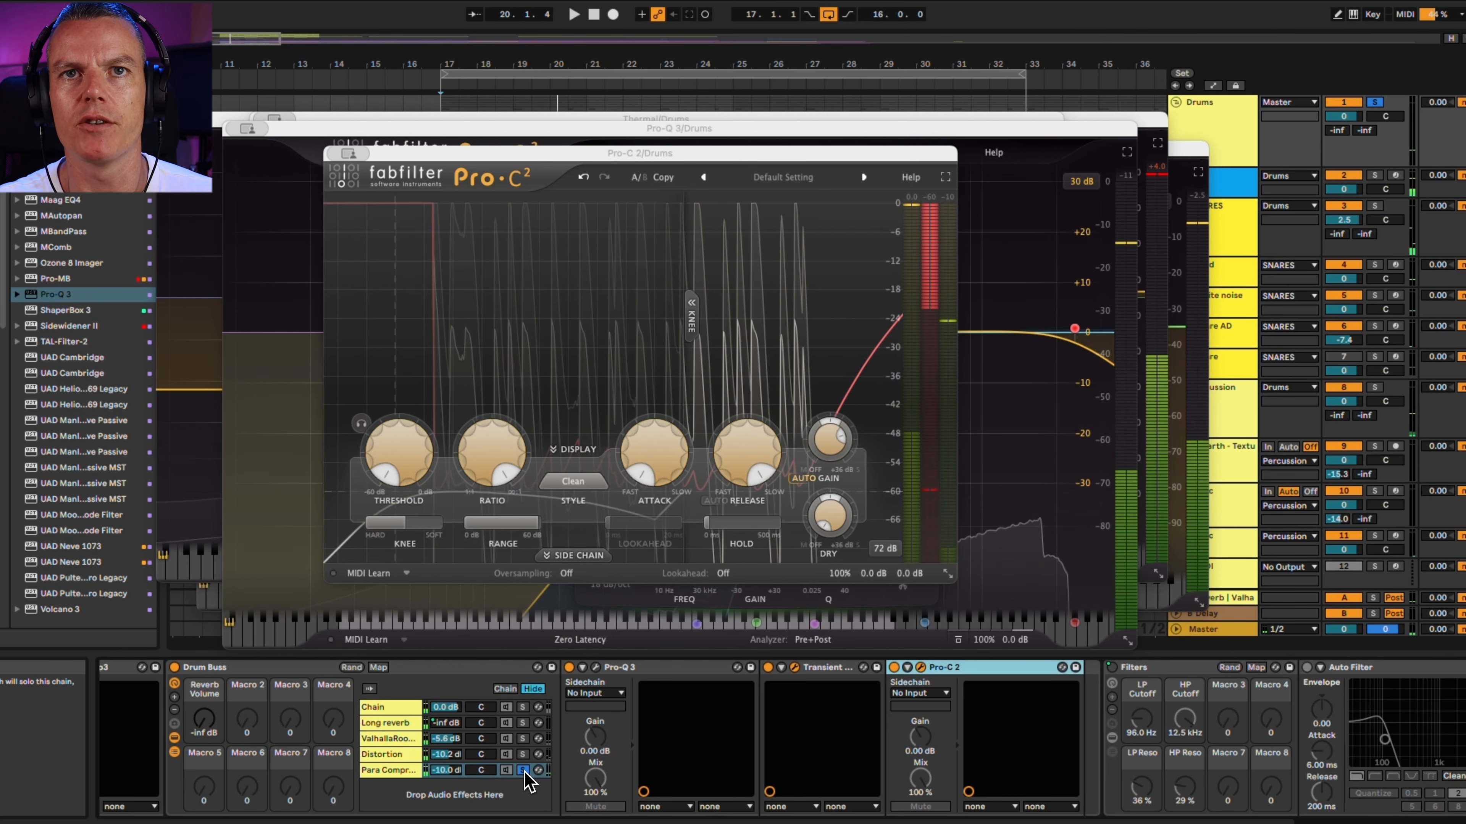
# Unsolo the parallel compression chain, play the combined drum buss, and toggle the Drums group's solo
pyautogui.click(524, 771)
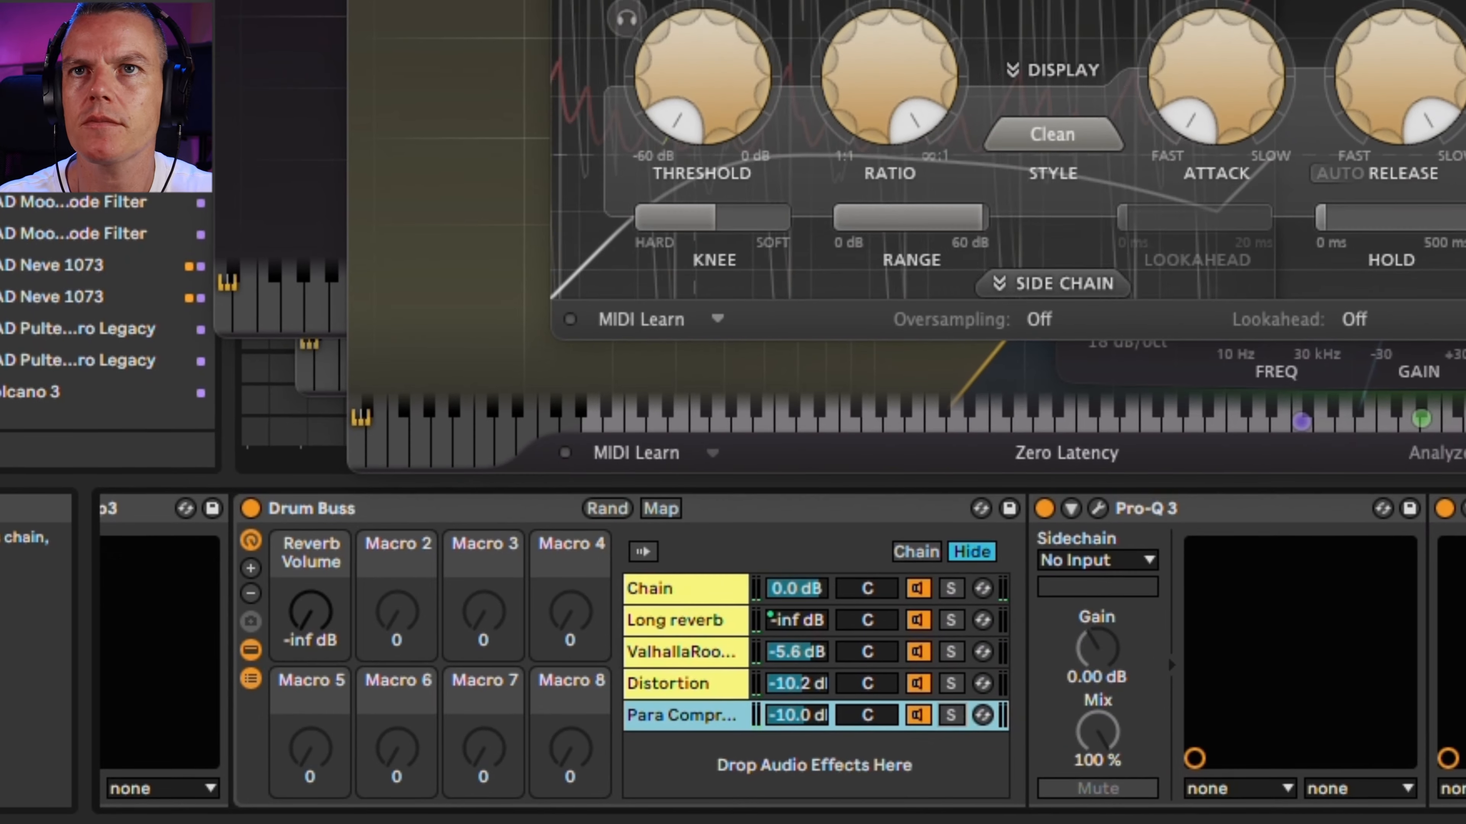
pyautogui.press('space')
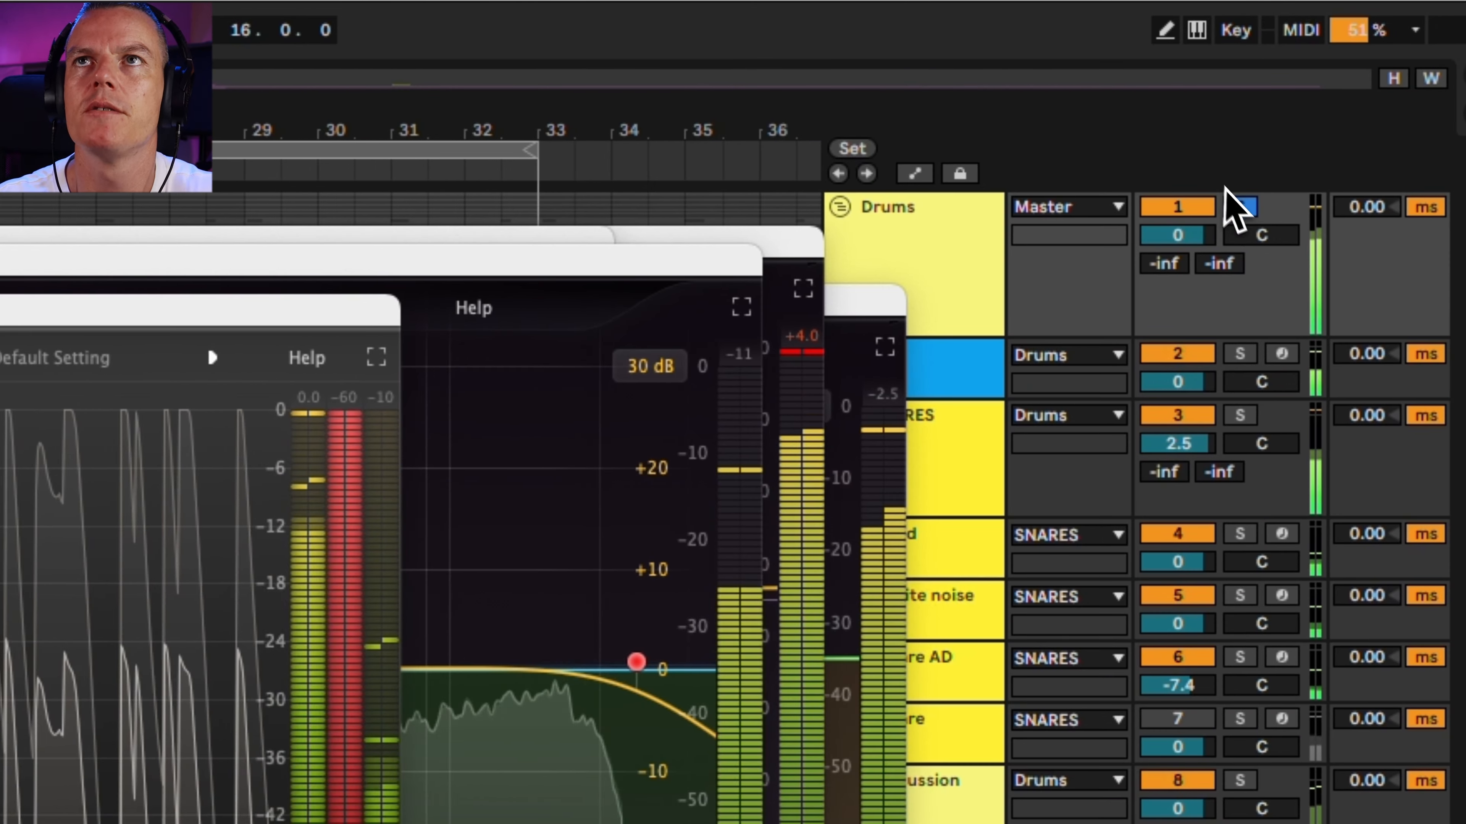
pyautogui.click(1233, 199)
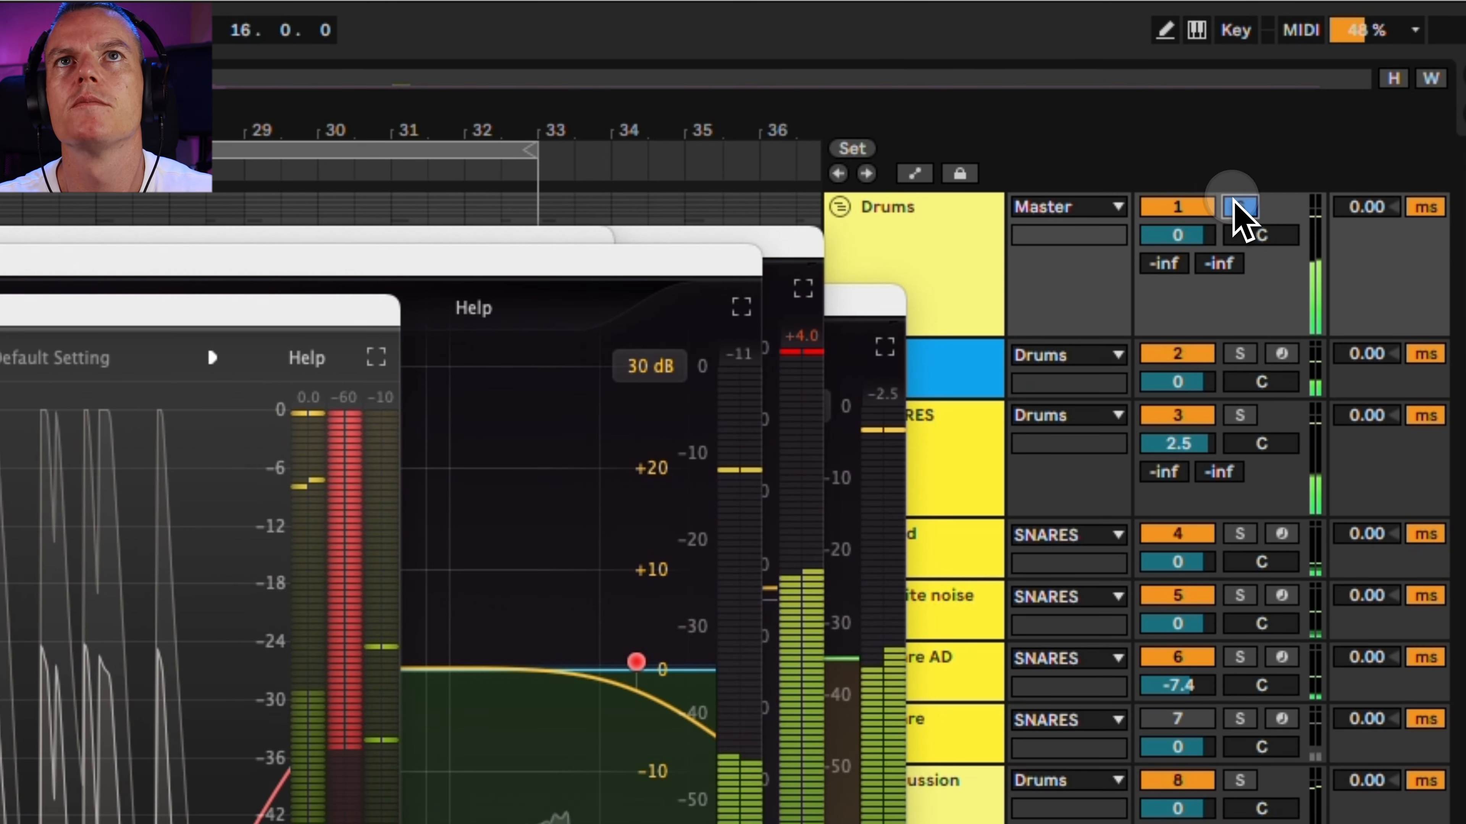